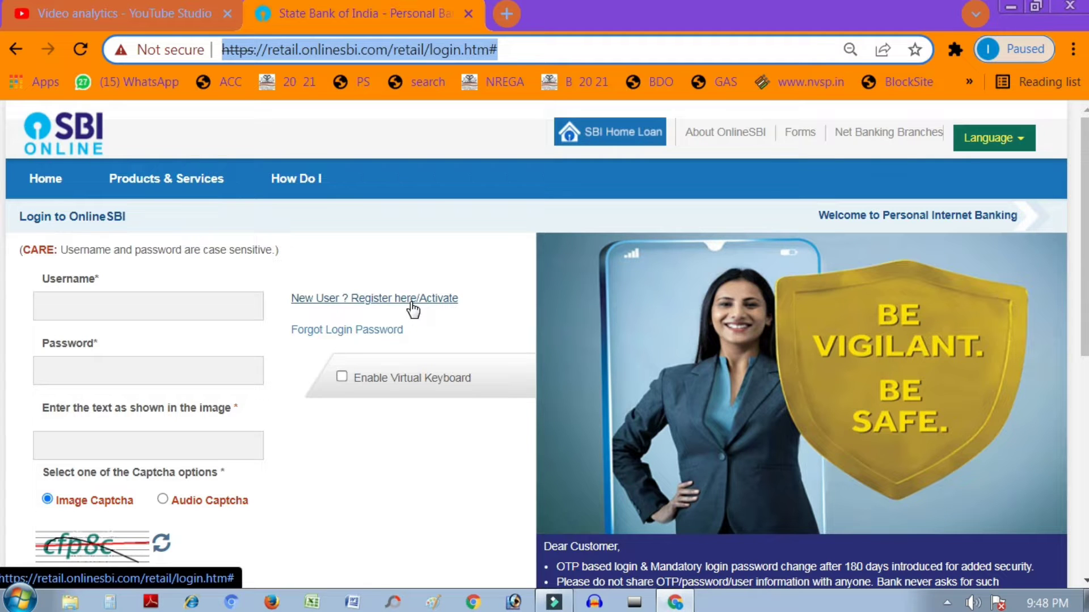
Step: Always allow pop-ups for OnlineSBI, then relaunch New User Register/Activate and accept the pre-printed kit notice
{"action": "left_click", "coordinate": [412, 306]}
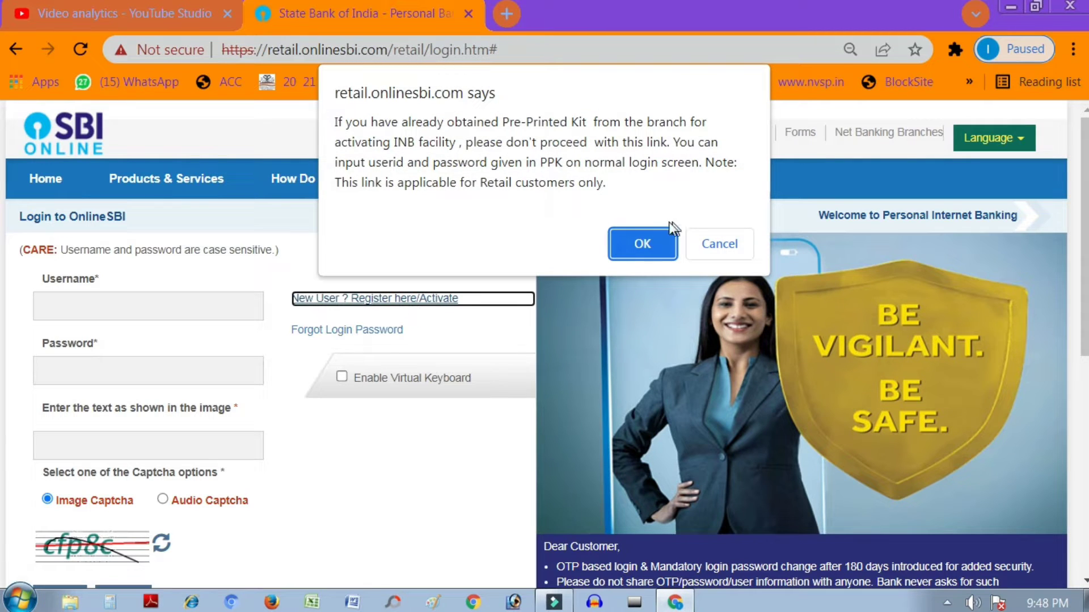
{"action": "left_click", "coordinate": [645, 244]}
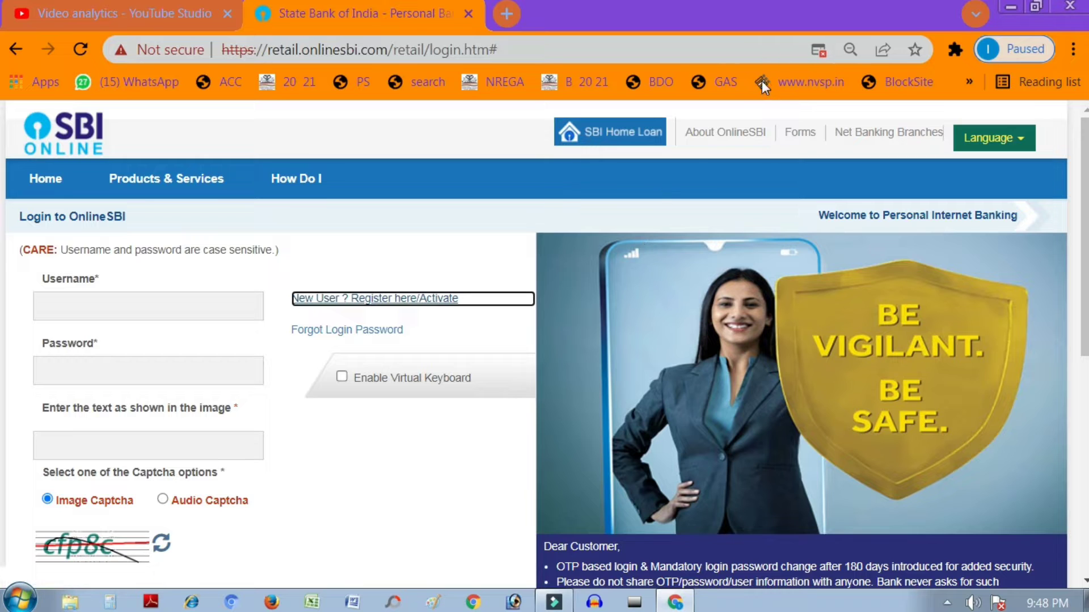
{"action": "left_click", "coordinate": [819, 50]}
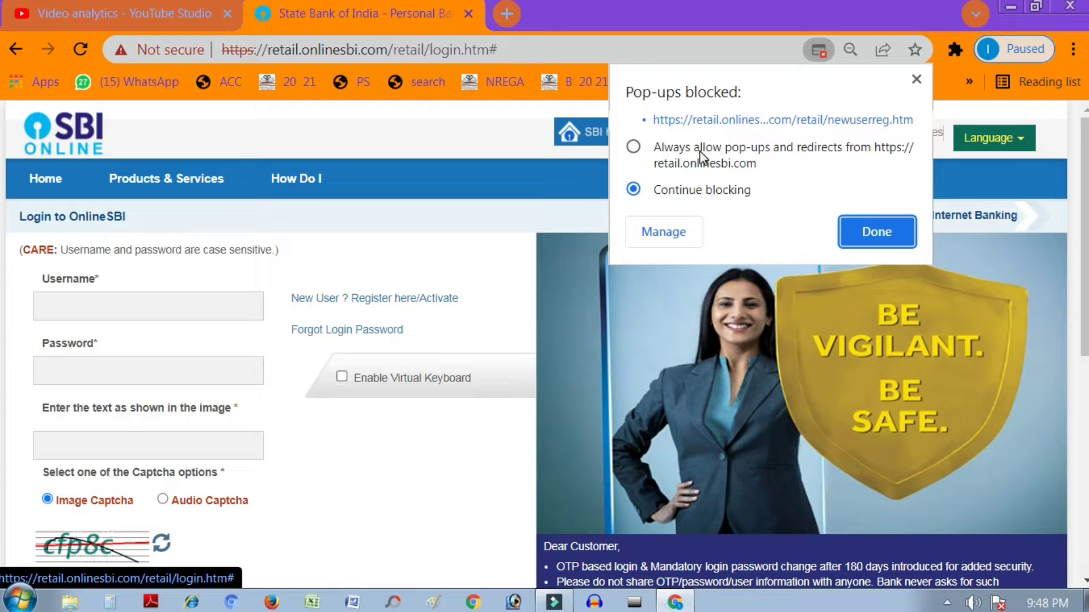
{"action": "left_click", "coordinate": [636, 149]}
{"action": "left_click", "coordinate": [879, 233]}
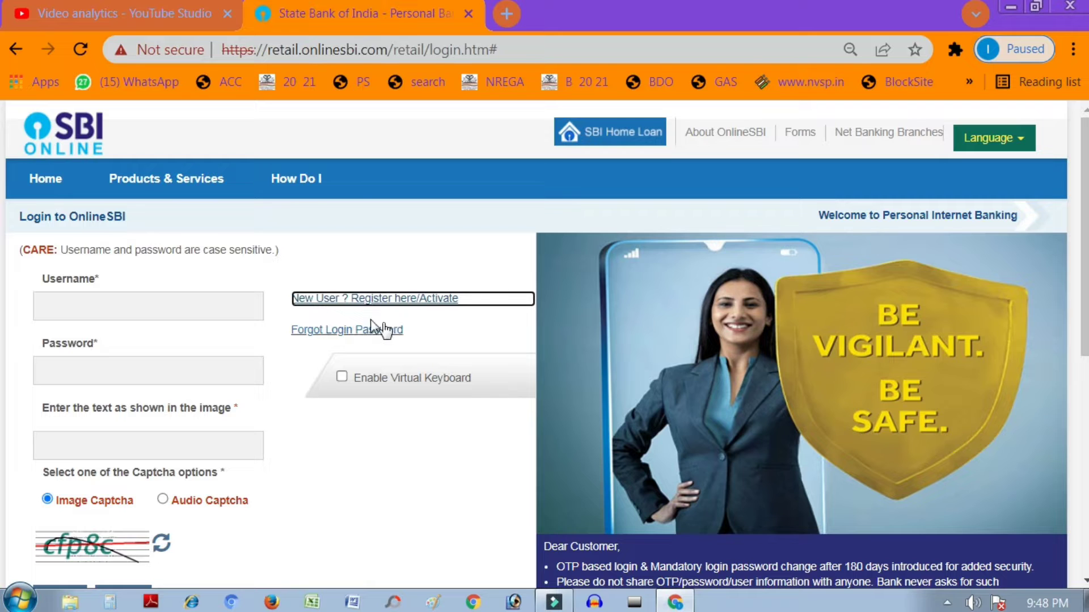
{"action": "left_click", "coordinate": [337, 298]}
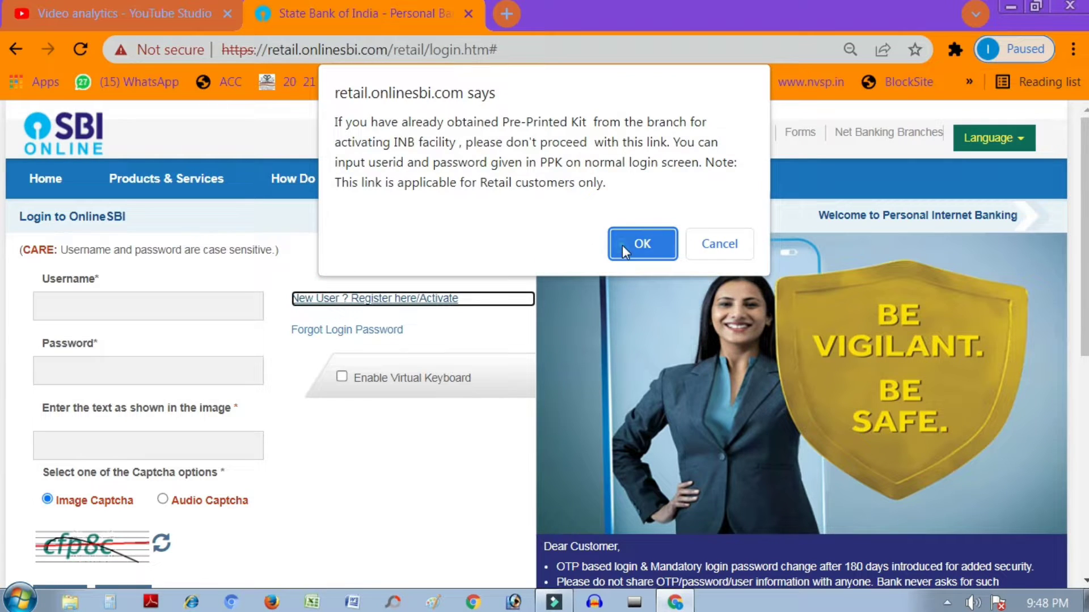
{"action": "left_click", "coordinate": [621, 245]}
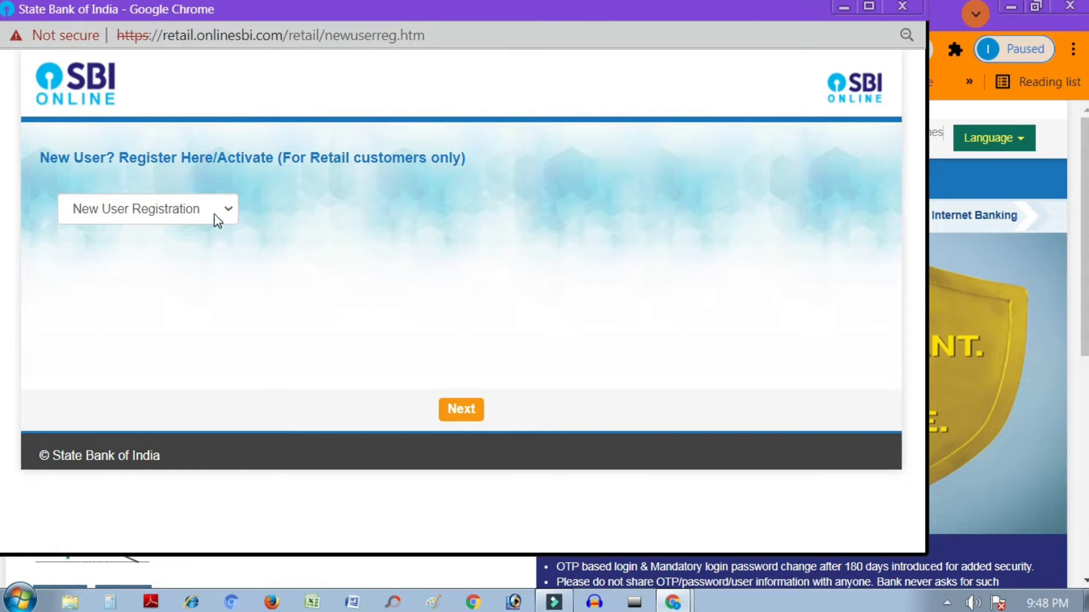
Step: Keep New User Registration as the registration type and continue to the form
{"action": "left_click", "coordinate": [213, 213]}
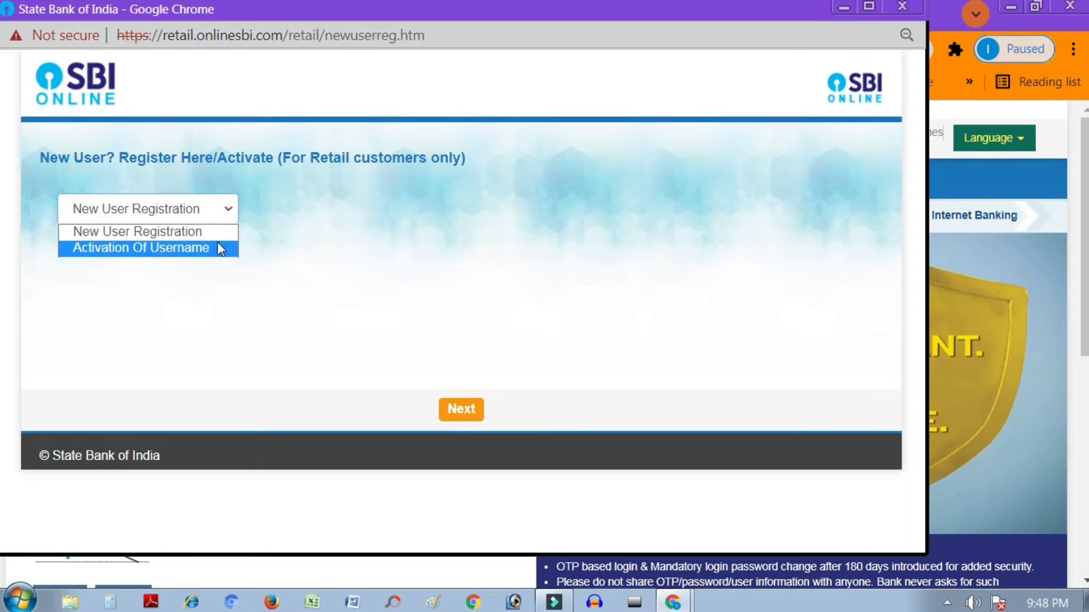
{"action": "left_click", "coordinate": [146, 232]}
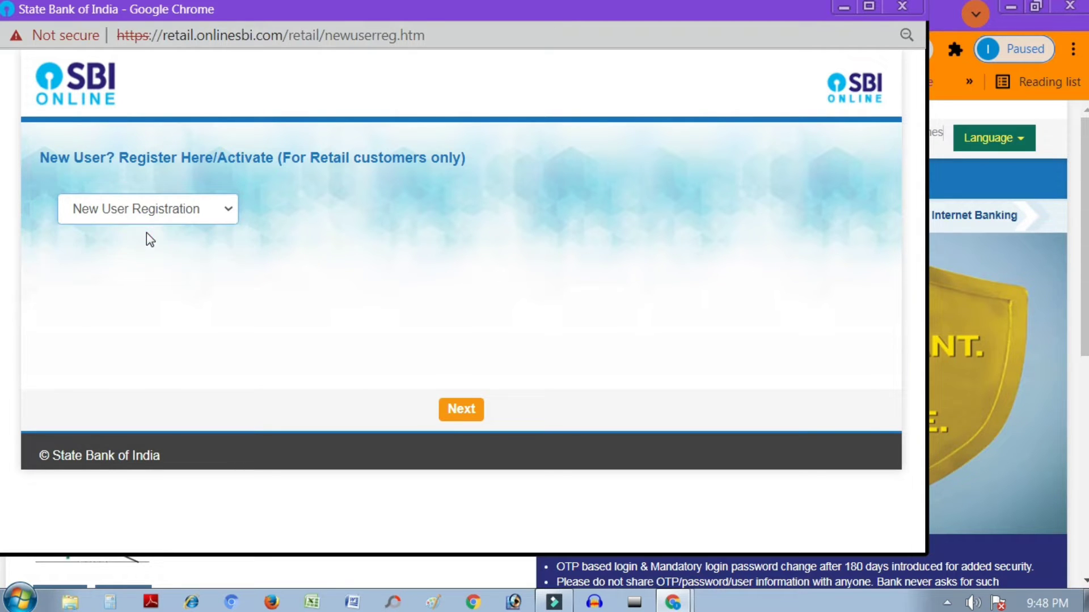
{"action": "left_click", "coordinate": [467, 410]}
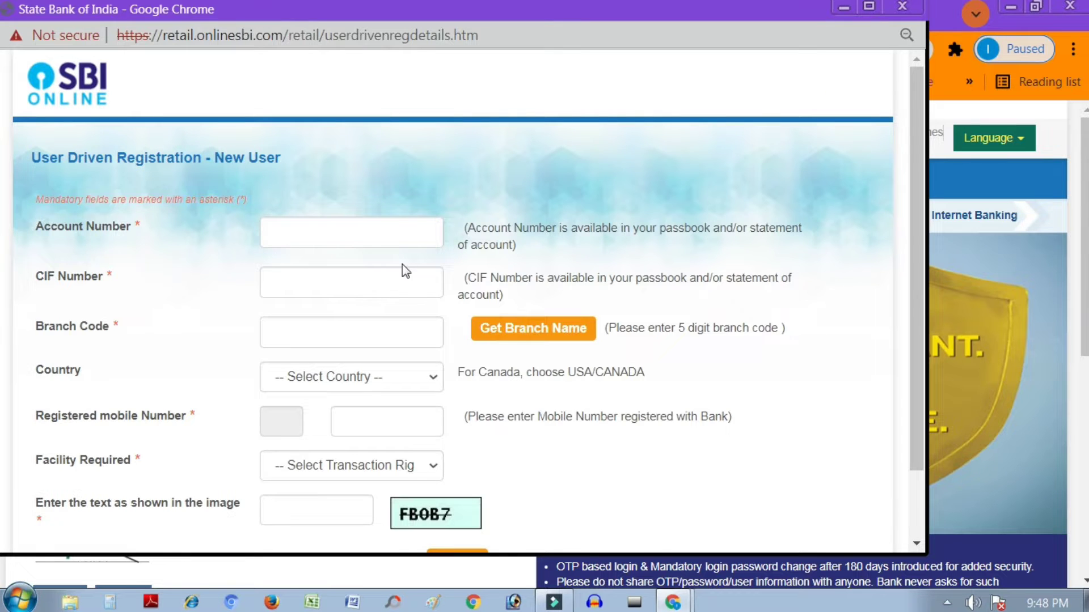
Step: Enter the account number, CIF, branch code, mobile and captcha details on the registration form
{"action": "scroll", "coordinate": [427, 378], "scroll_direction": "down", "scroll_amount": 2}
{"action": "scroll", "coordinate": [421, 372], "scroll_direction": "up", "scroll_amount": 2}
{"action": "left_click", "coordinate": [294, 233]}
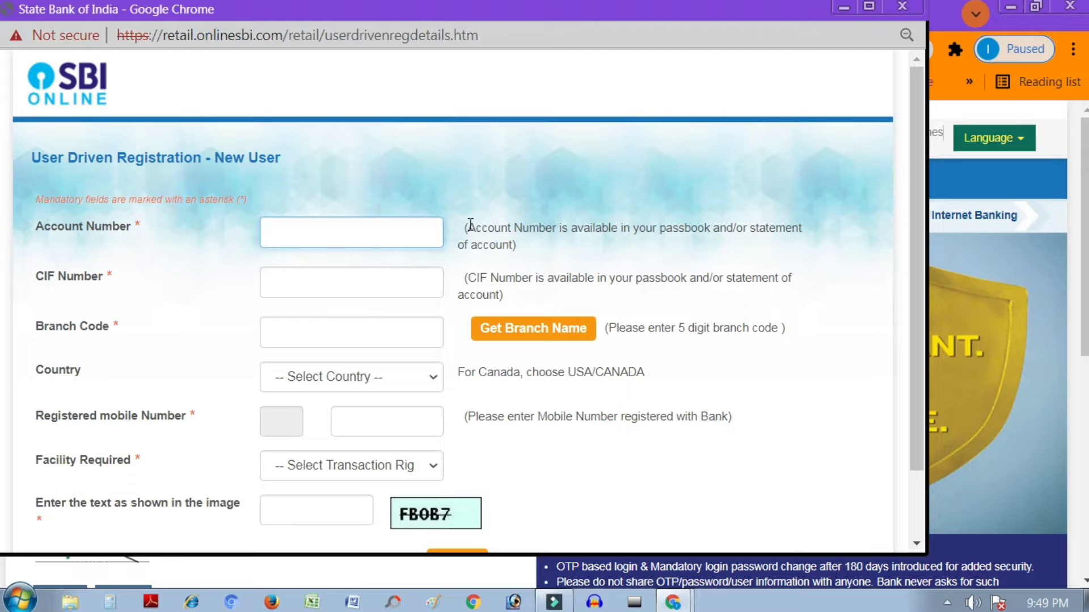
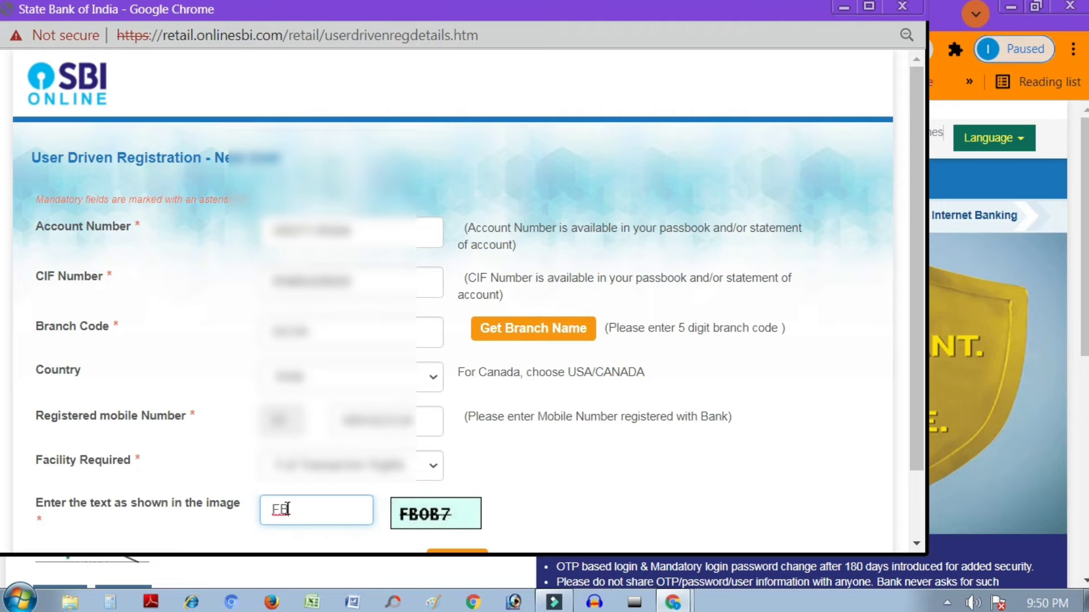
{"action": "type", "text": "0B7"}
{"action": "scroll", "coordinate": [543, 421], "scroll_direction": "down", "scroll_amount": 3}
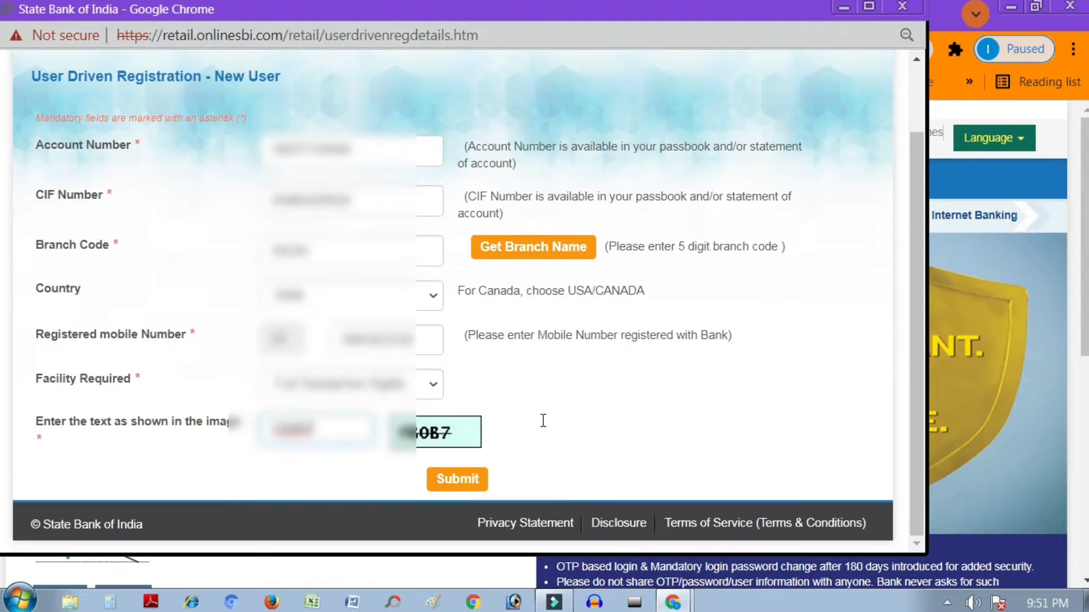
Step: Submit the completed User Driven Registration form
{"action": "left_click", "coordinate": [468, 483]}
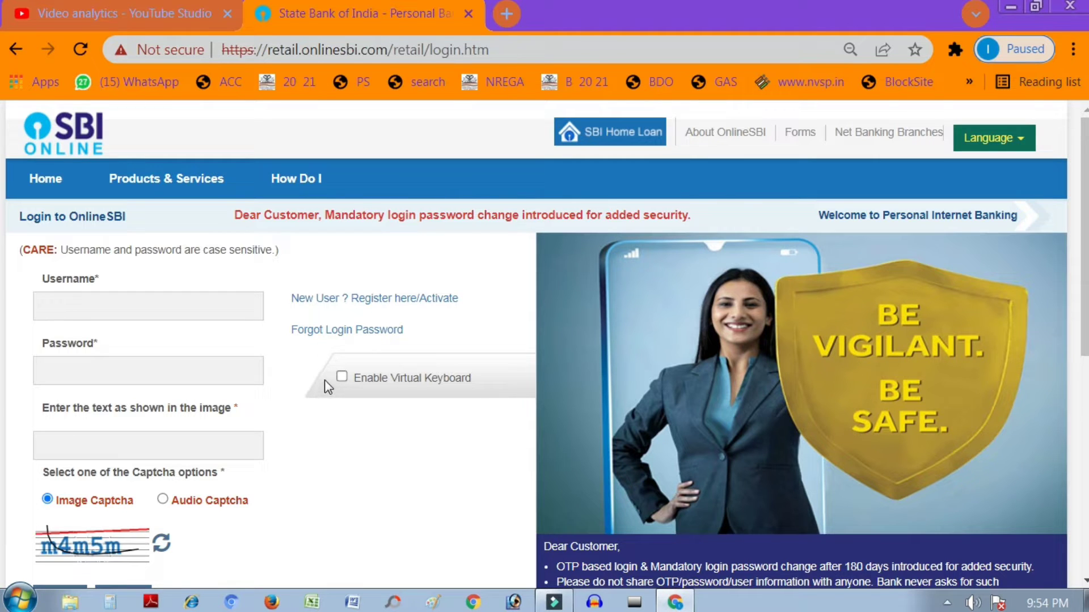
Step: Bring up the Trouble Logging In window from the Forgot Login Password link, closing and reopening it once
{"action": "left_click", "coordinate": [325, 335]}
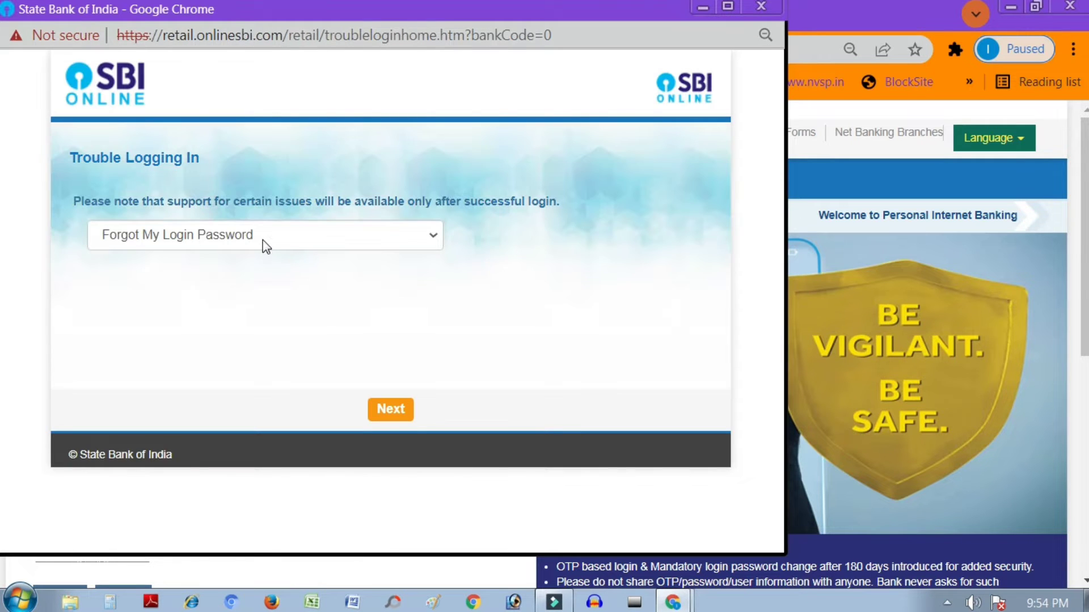
{"action": "left_click", "coordinate": [263, 240]}
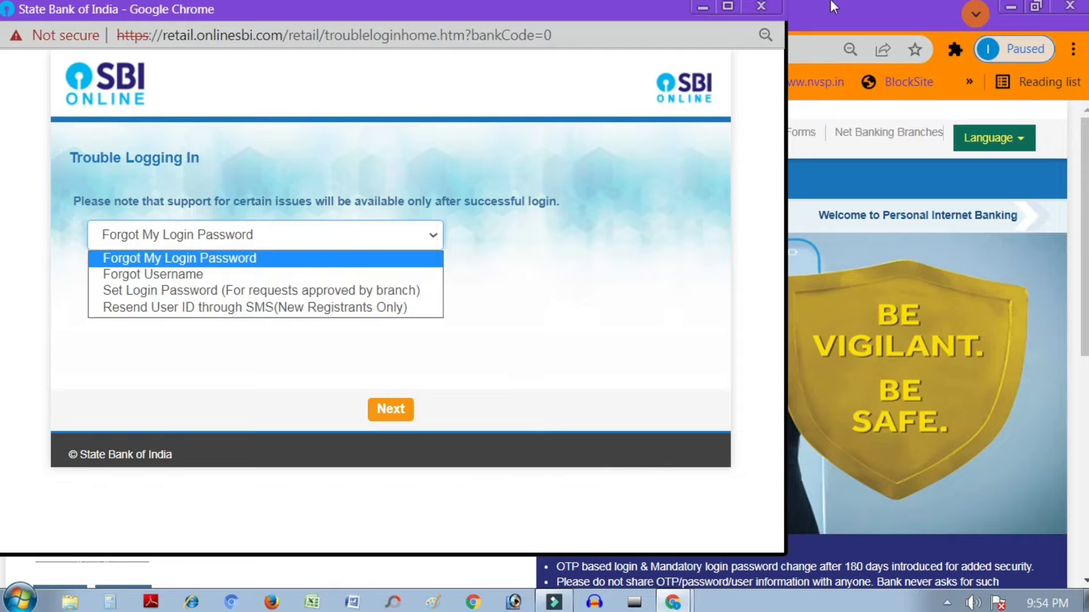
{"action": "left_click", "coordinate": [760, 7]}
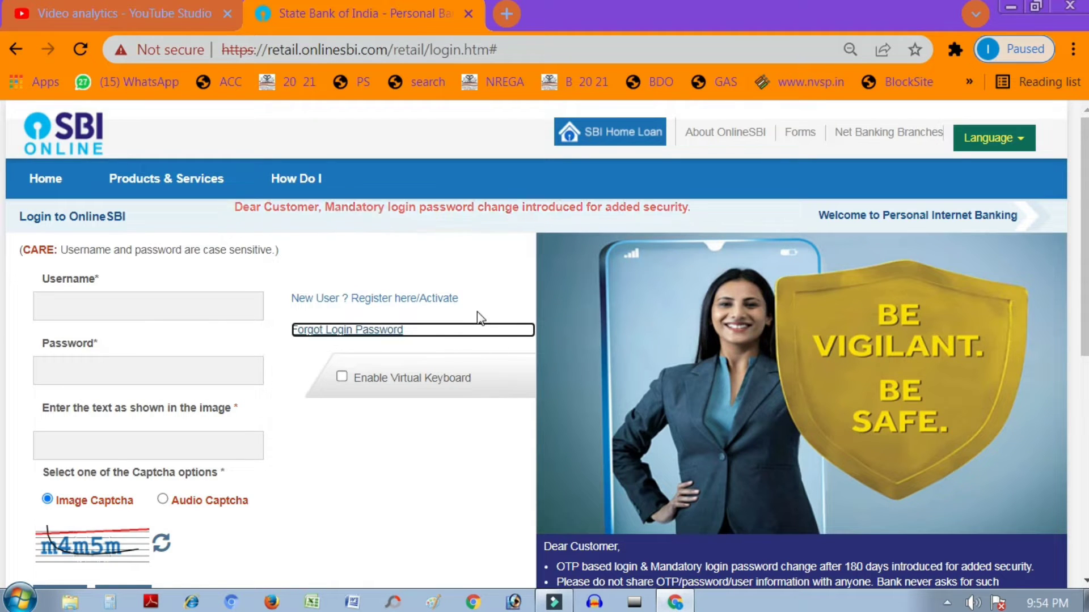
{"action": "left_click", "coordinate": [293, 345]}
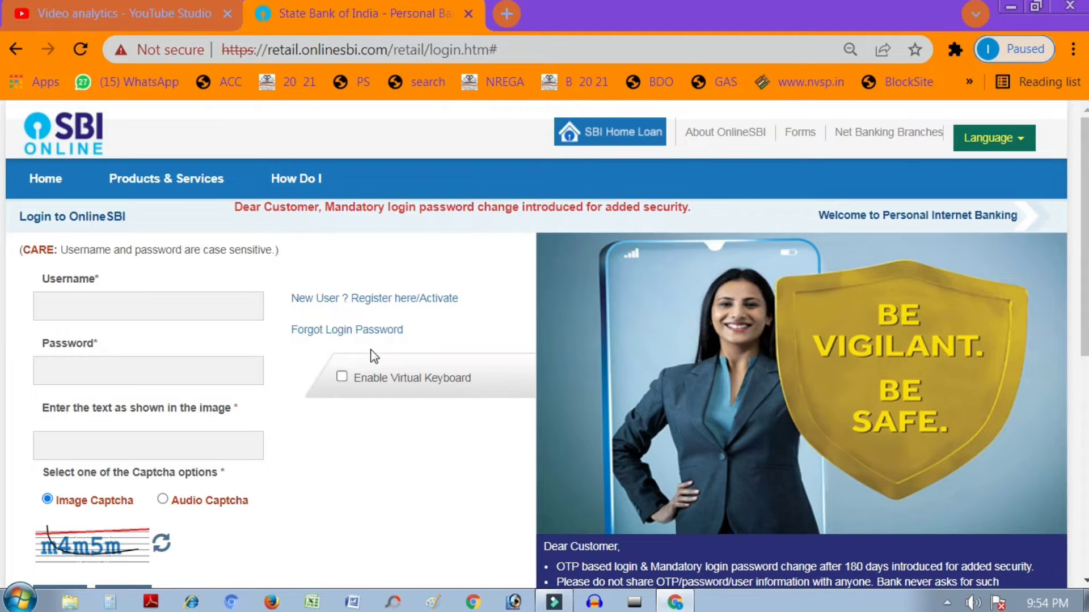
{"action": "left_click", "coordinate": [283, 315]}
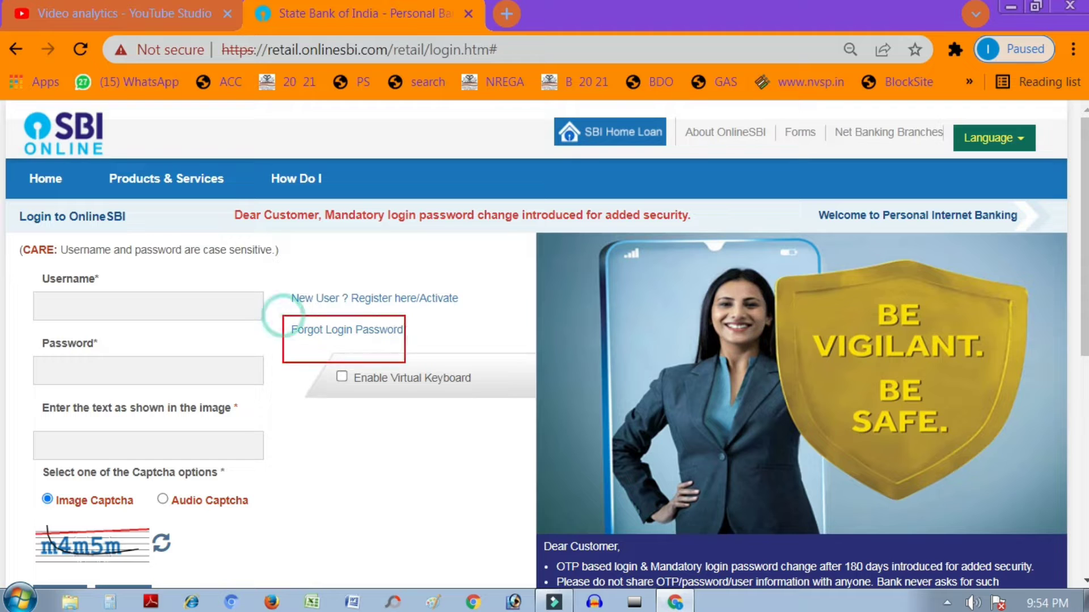
{"action": "left_click", "coordinate": [328, 360]}
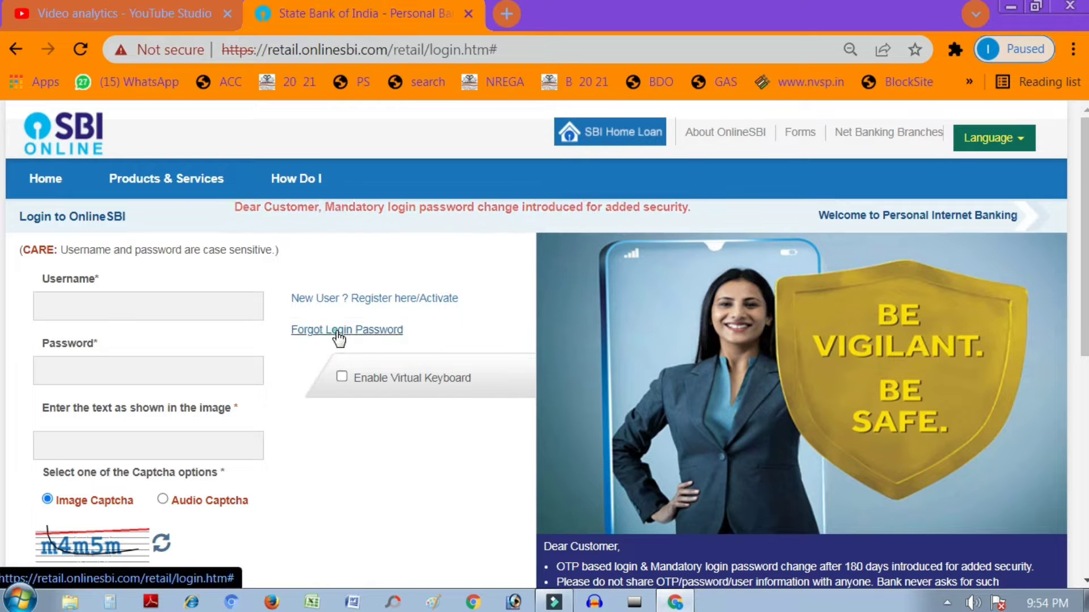
{"action": "left_click", "coordinate": [339, 333]}
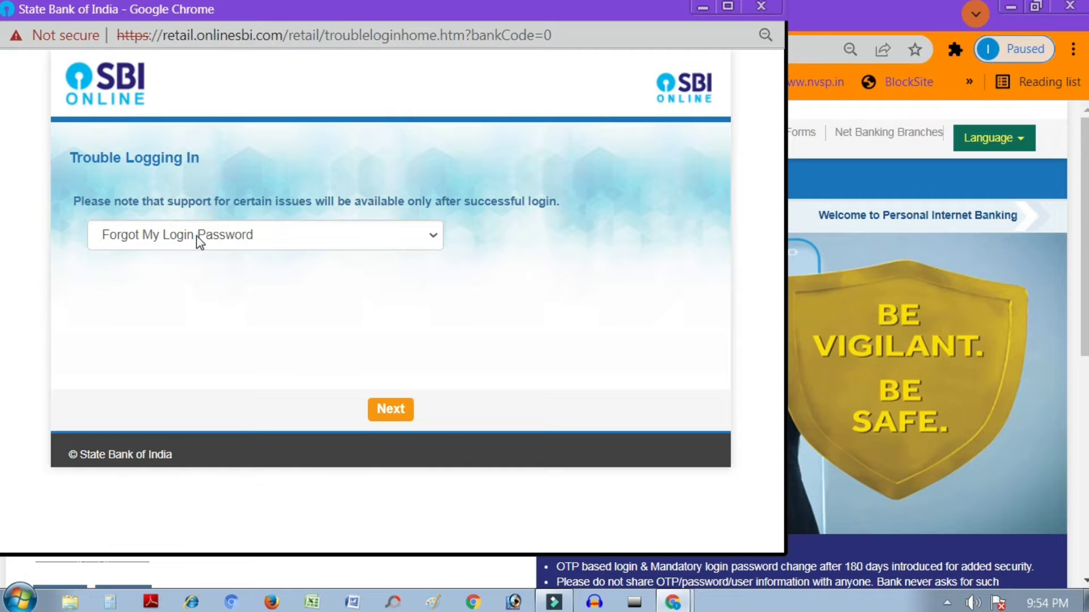
Step: Pick Forgot Username as the login issue and proceed to the CIF Number field
{"action": "left_click", "coordinate": [198, 239]}
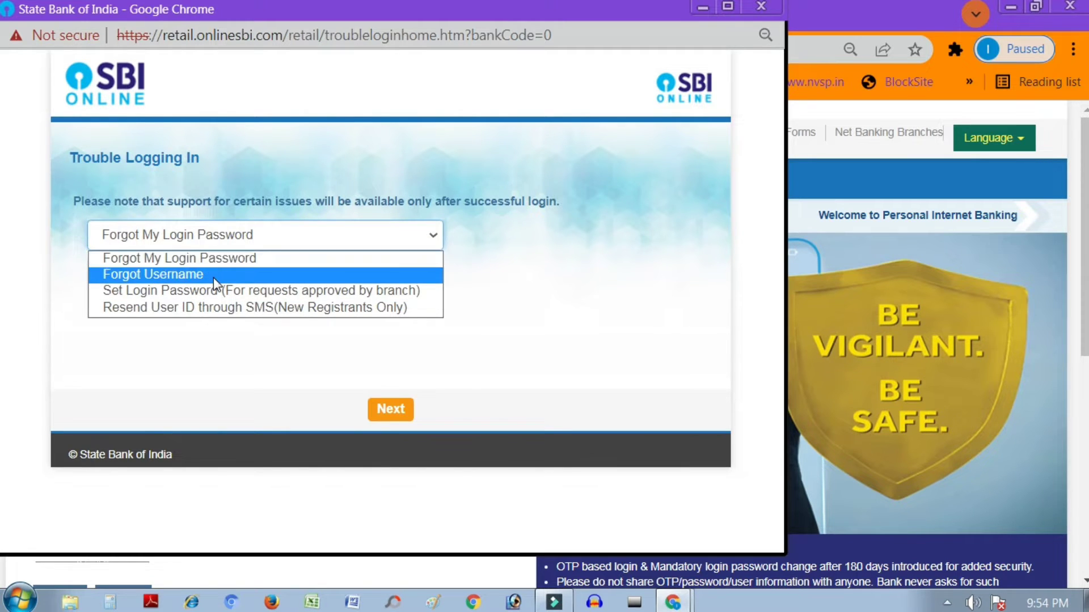
{"action": "left_click", "coordinate": [162, 276]}
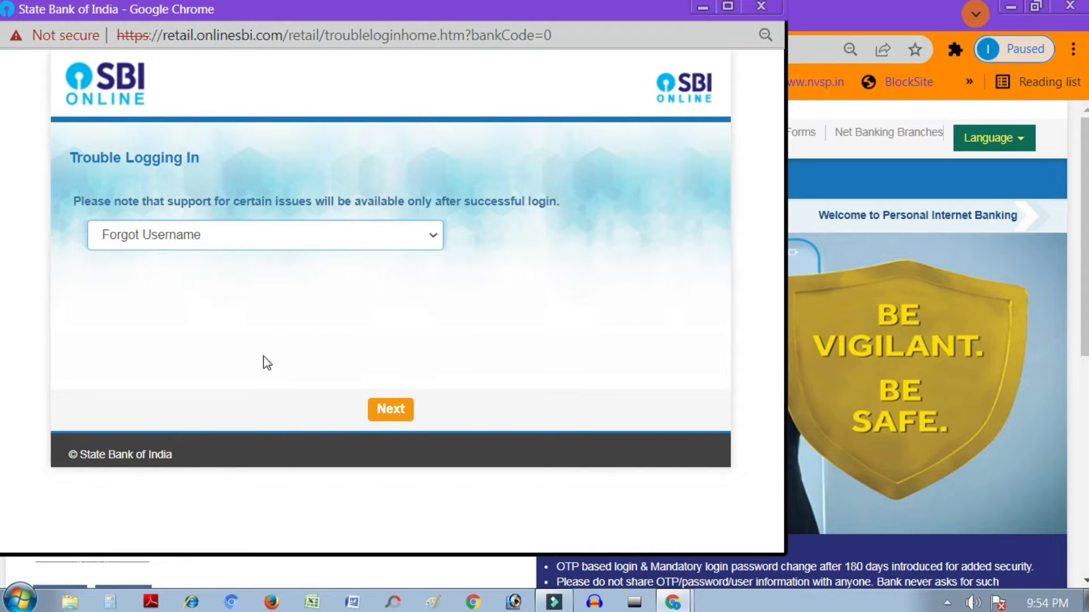
{"action": "left_click", "coordinate": [401, 410]}
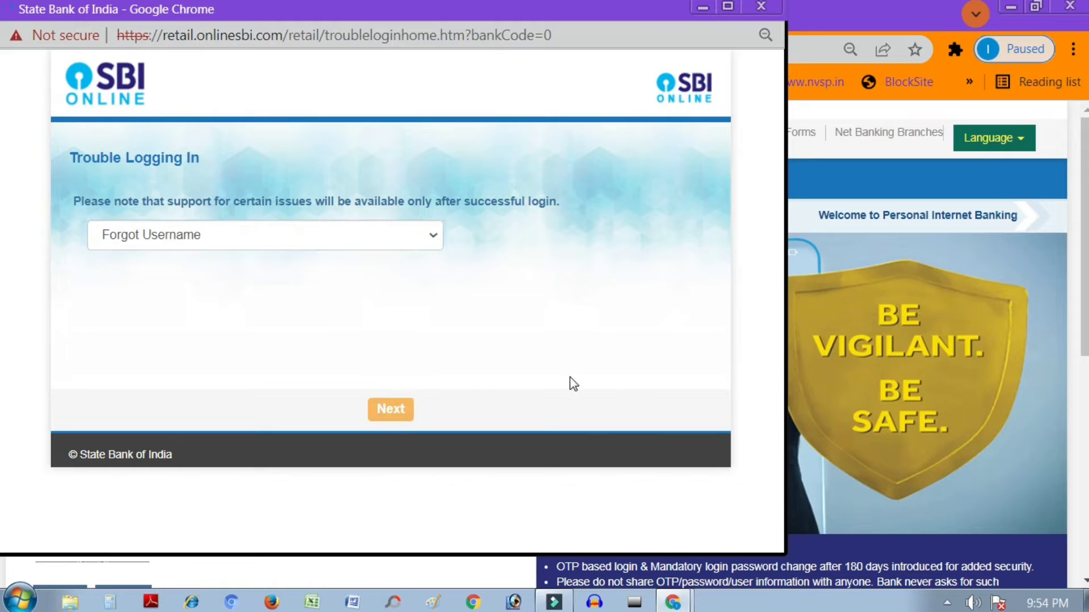
{"action": "left_click", "coordinate": [362, 233]}
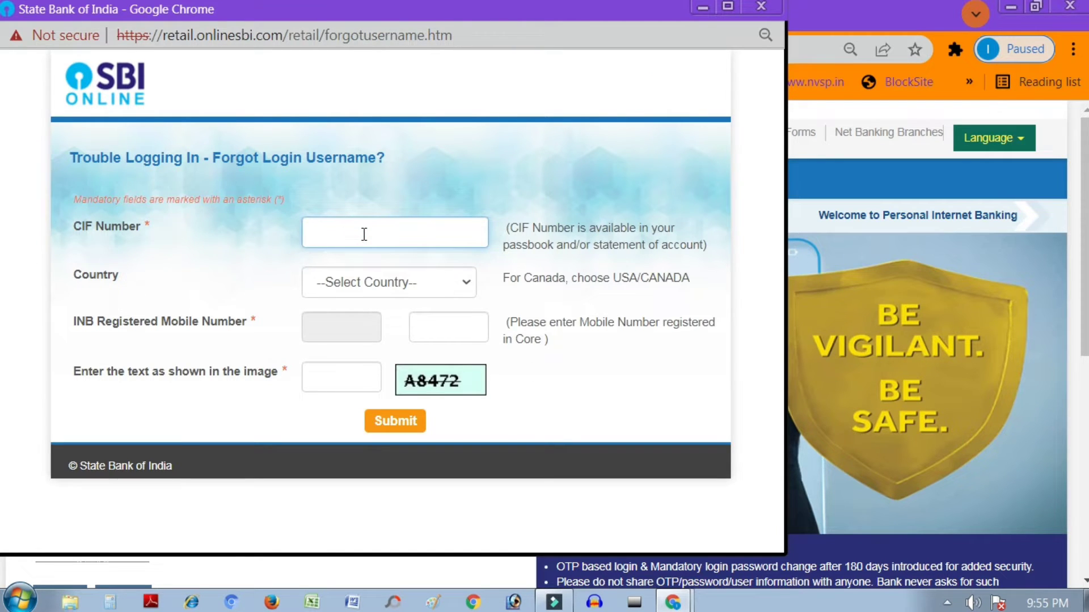
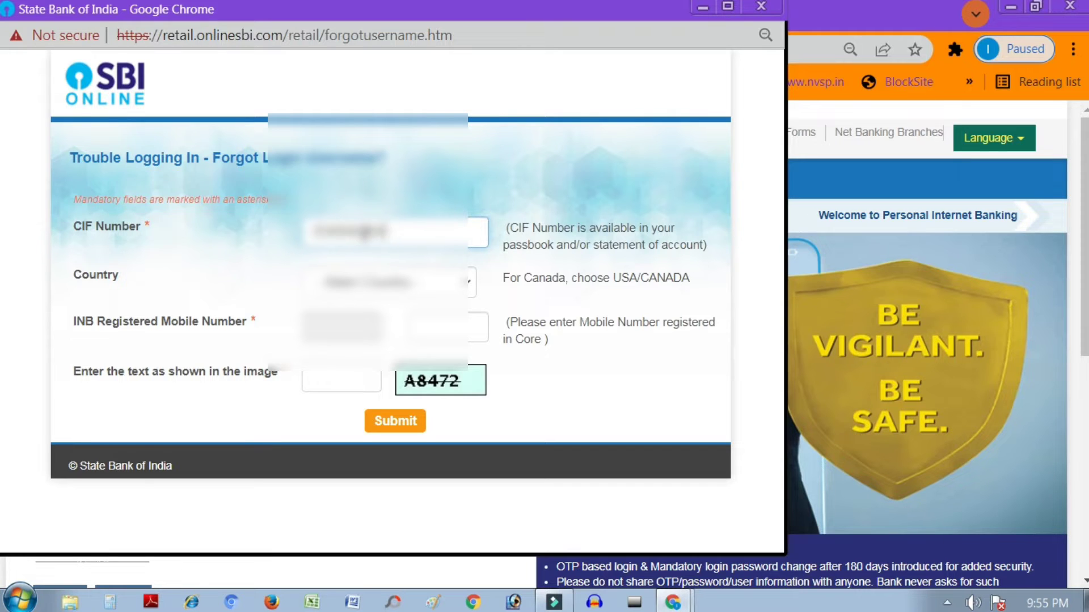
Step: Fill in the CIF number, country, registered mobile number and captcha, then submit the username request
{"action": "left_click", "coordinate": [343, 282]}
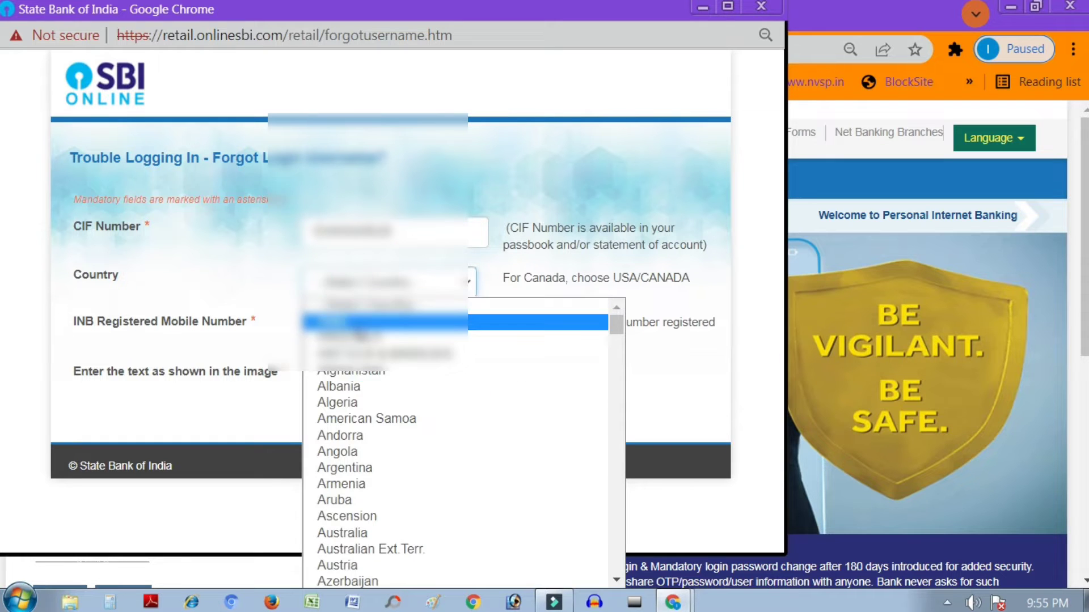
{"action": "left_click", "coordinate": [340, 322]}
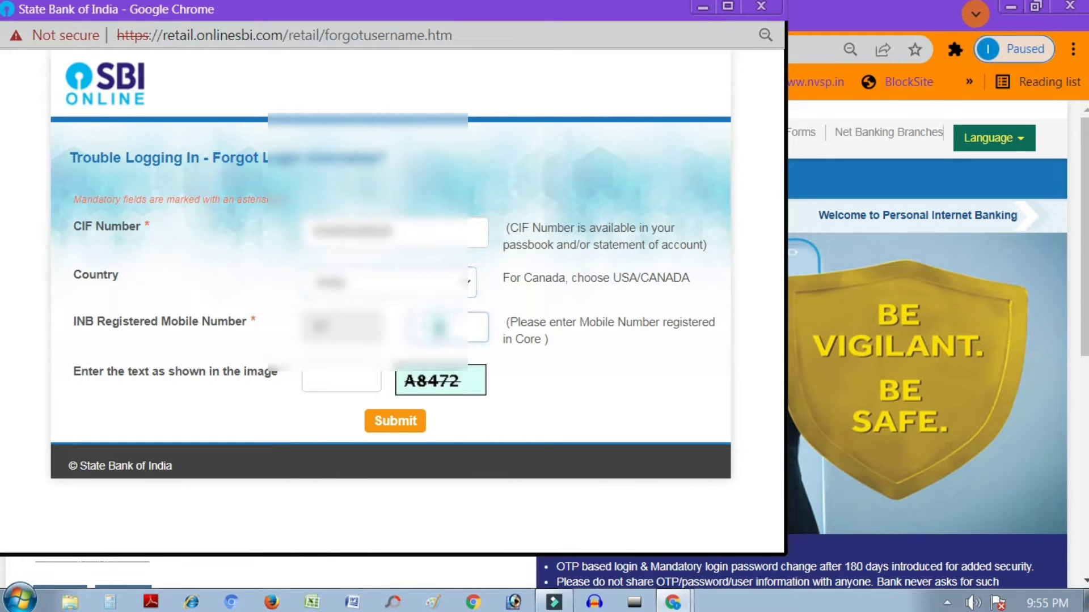
{"action": "left_click", "coordinate": [438, 328]}
{"action": "type", "text": "9876525"}
{"action": "key", "text": "BackSpace"}
{"action": "type", "text": "5"}
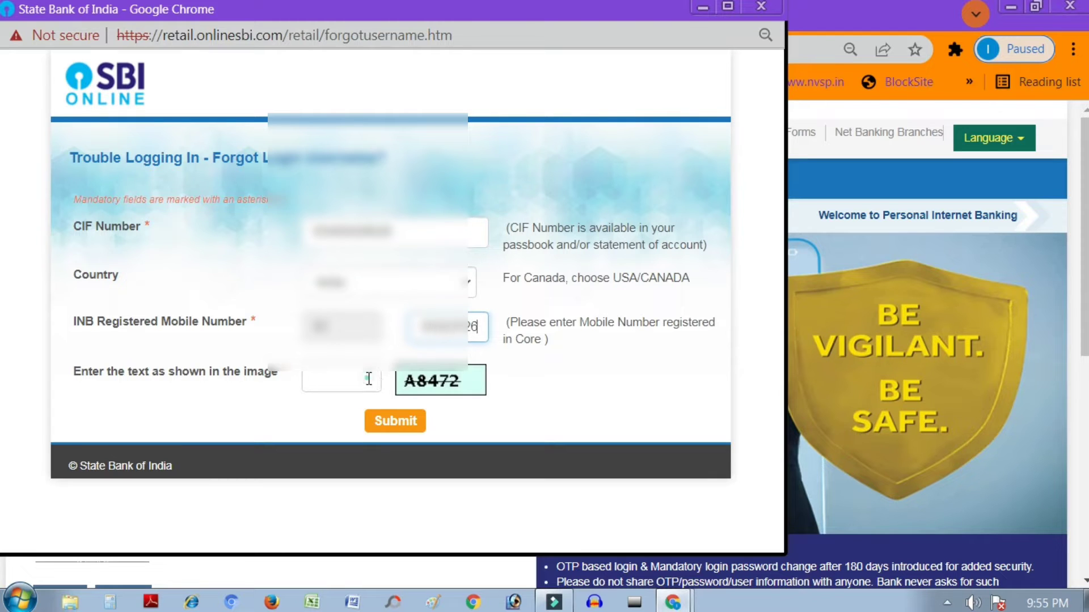
{"action": "left_click", "coordinate": [369, 379]}
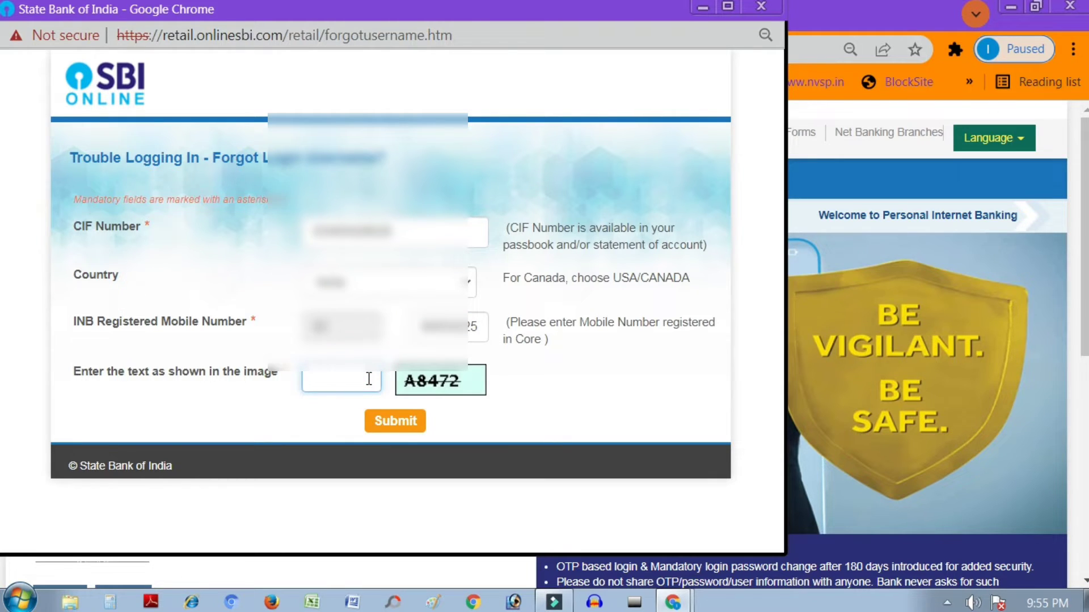
{"action": "type", "text": "A8472"}
{"action": "left_click", "coordinate": [413, 421]}
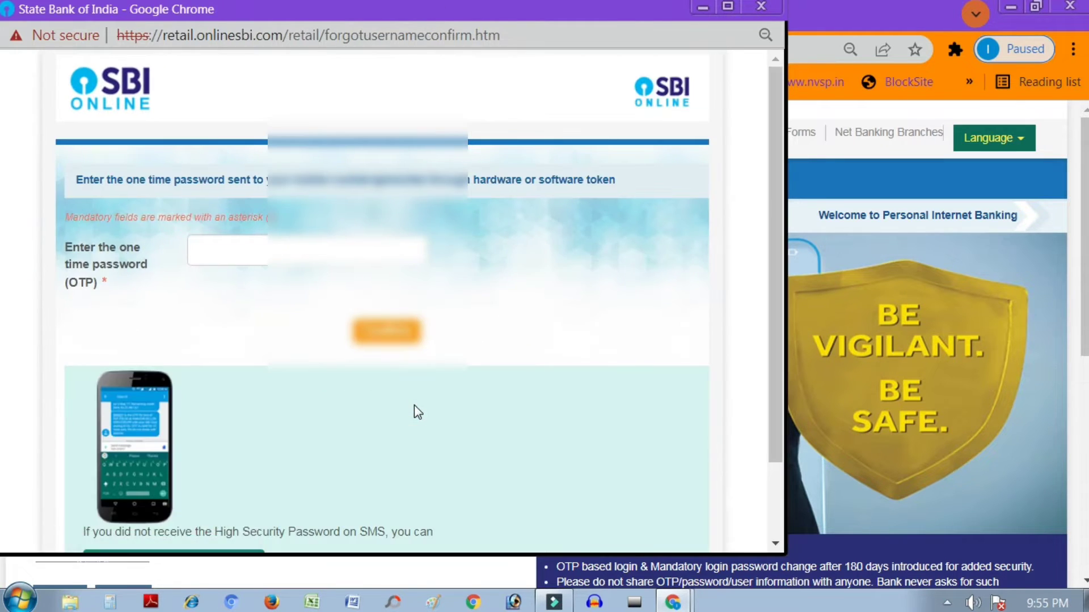
Step: Enter the SMS one-time password and confirm it to reveal the login username
{"action": "left_click", "coordinate": [232, 252]}
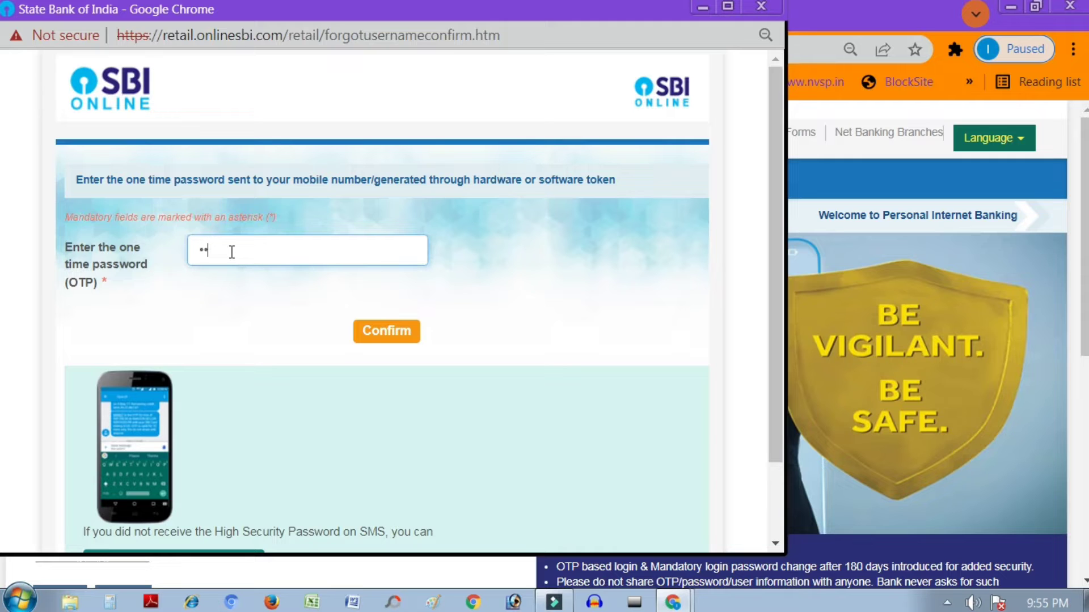
{"action": "type", "text": "••••••"}
{"action": "key", "text": "Return"}
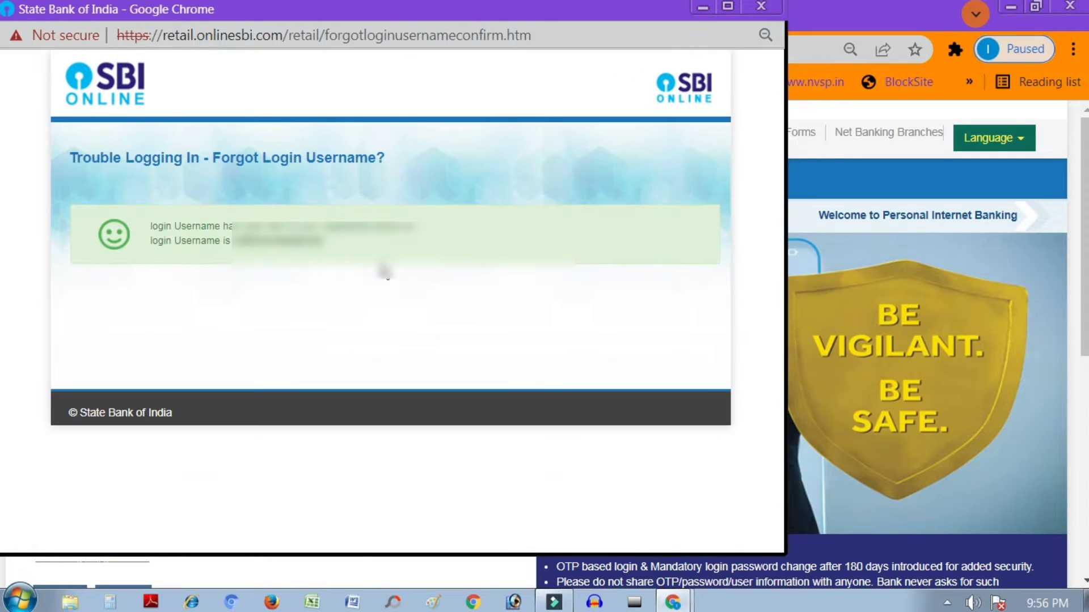
Step: Select the recovered username, try copying it, and dismiss the function-not-allowed alert
{"action": "left_click_drag", "start_coordinate": [232, 244], "coordinate": [343, 250]}
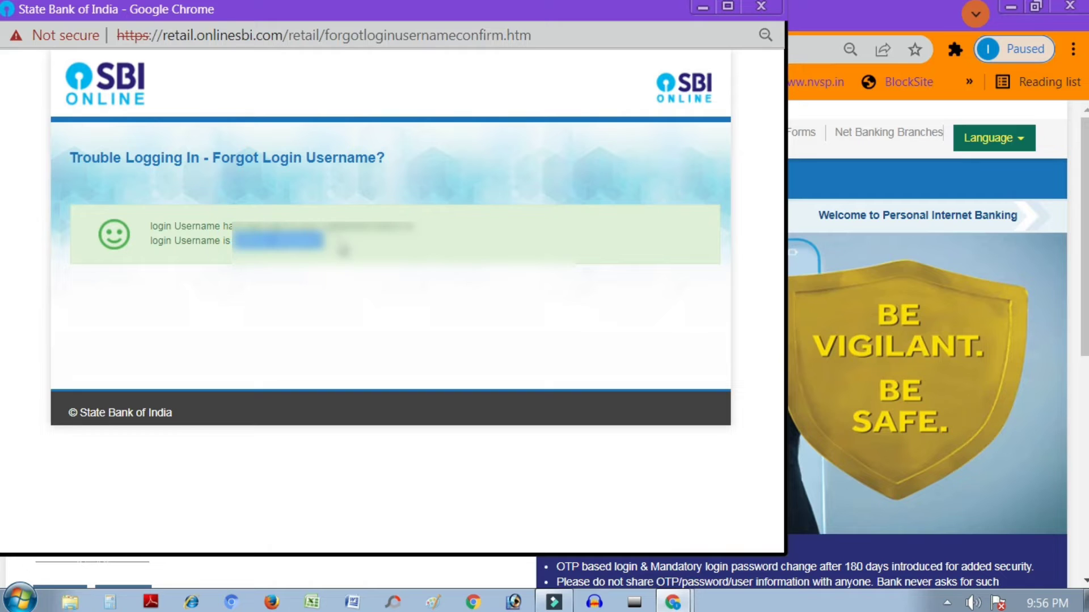
{"action": "right_click", "coordinate": [344, 250]}
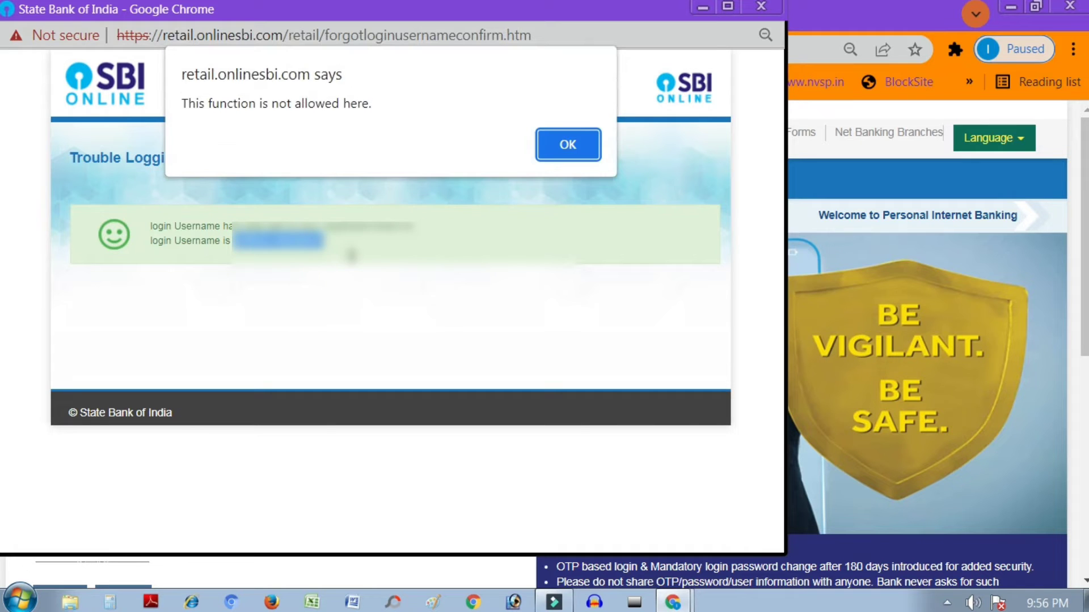
{"action": "left_click", "coordinate": [559, 146]}
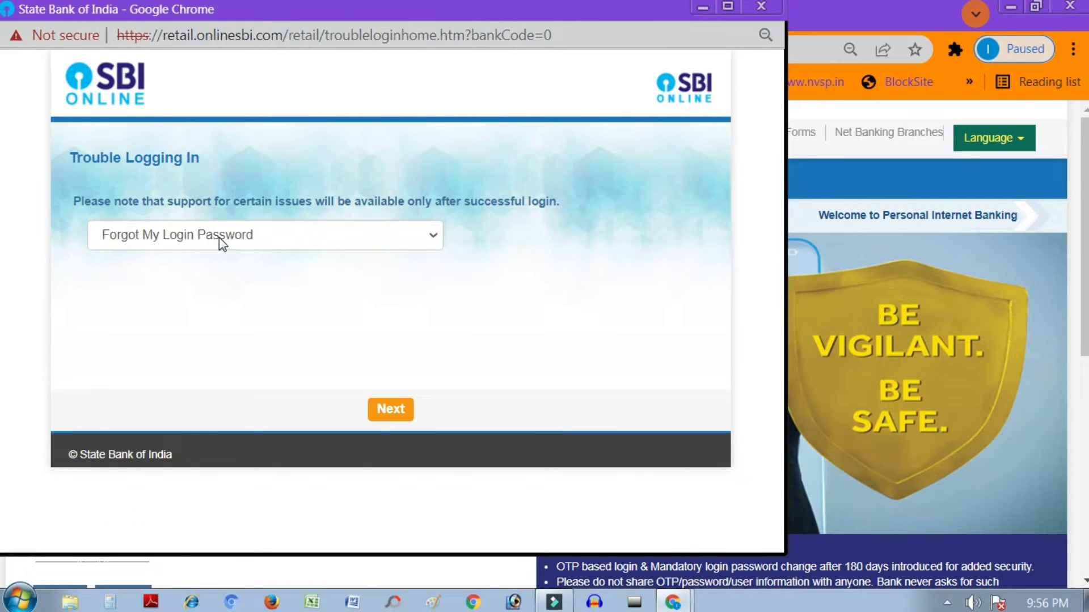
Step: Choose Forgot My Login Password as the issue and continue to its form
{"action": "left_click", "coordinate": [219, 238]}
{"action": "left_click", "coordinate": [213, 260]}
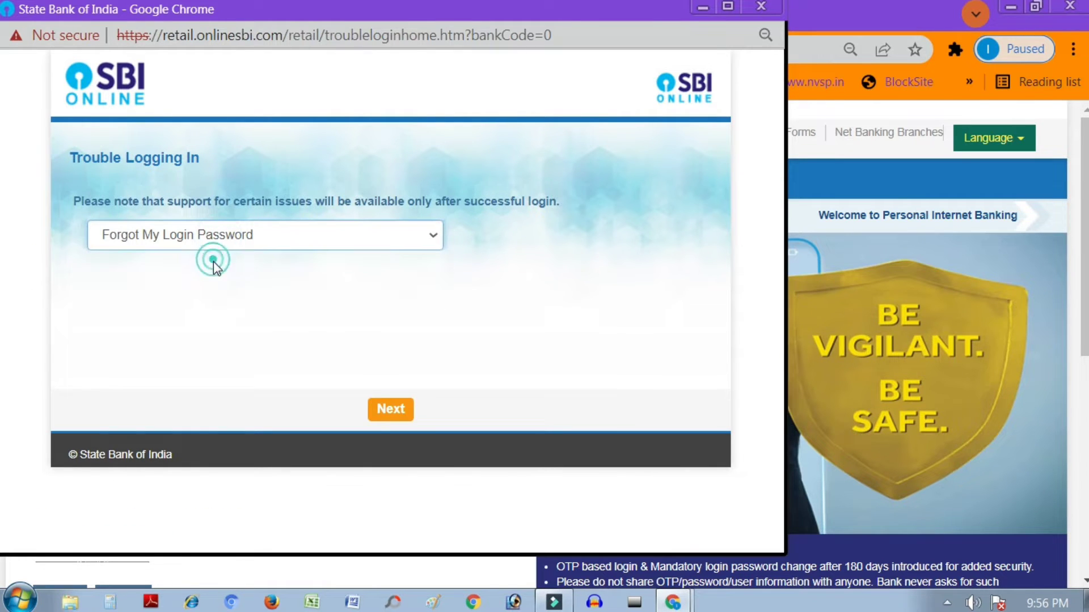
{"action": "left_click", "coordinate": [397, 417]}
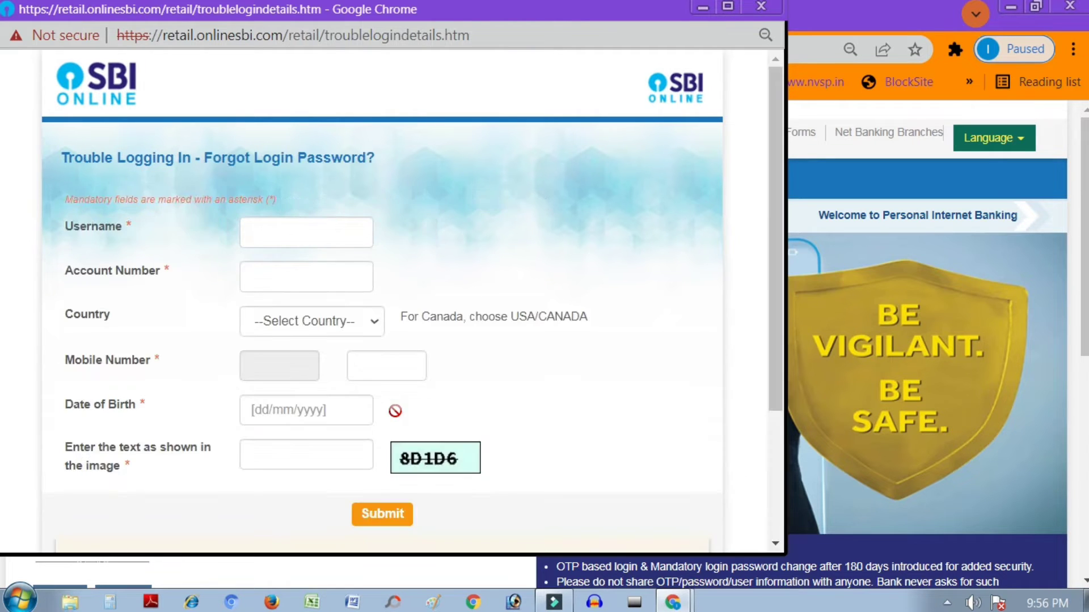
Step: Enter the username and account number, then submit the password reset request
{"action": "left_click", "coordinate": [280, 236]}
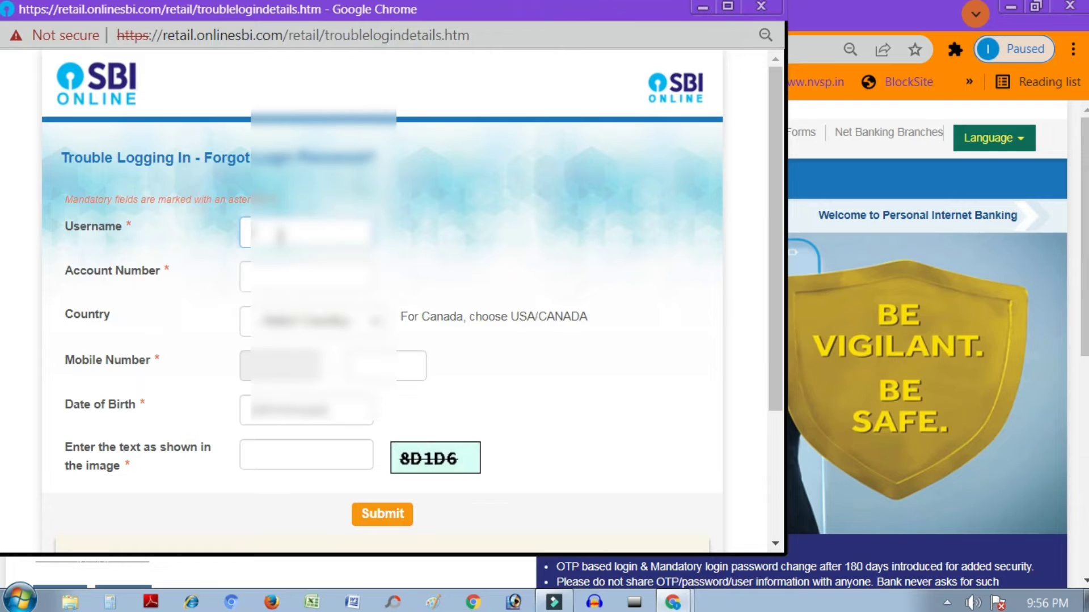
{"action": "type", "text": "sbiuser123456789"}
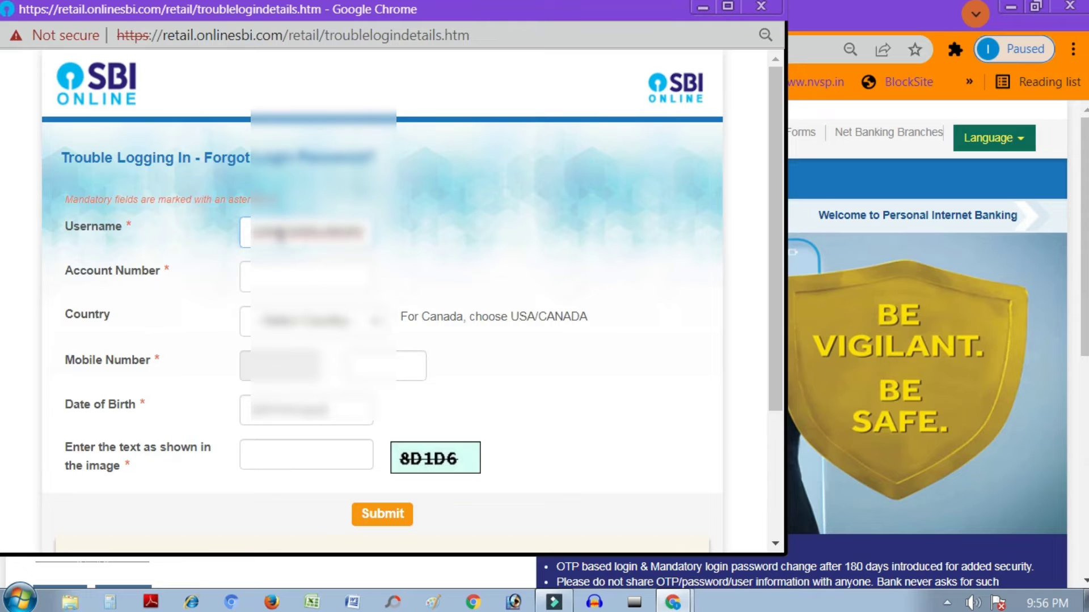
{"action": "left_click", "coordinate": [270, 277]}
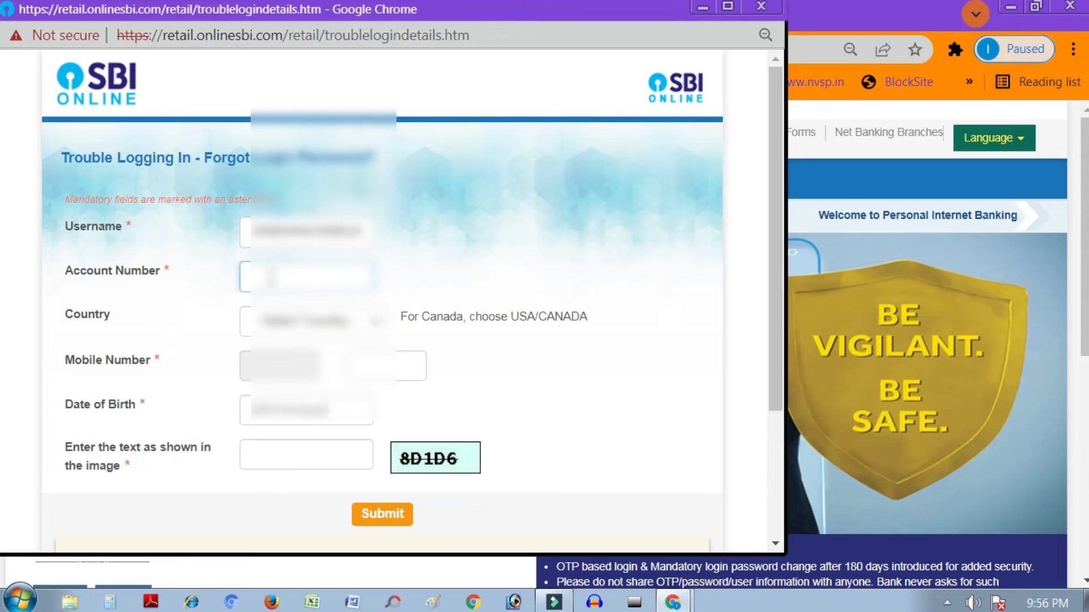
{"action": "type", "text": "12345678"}
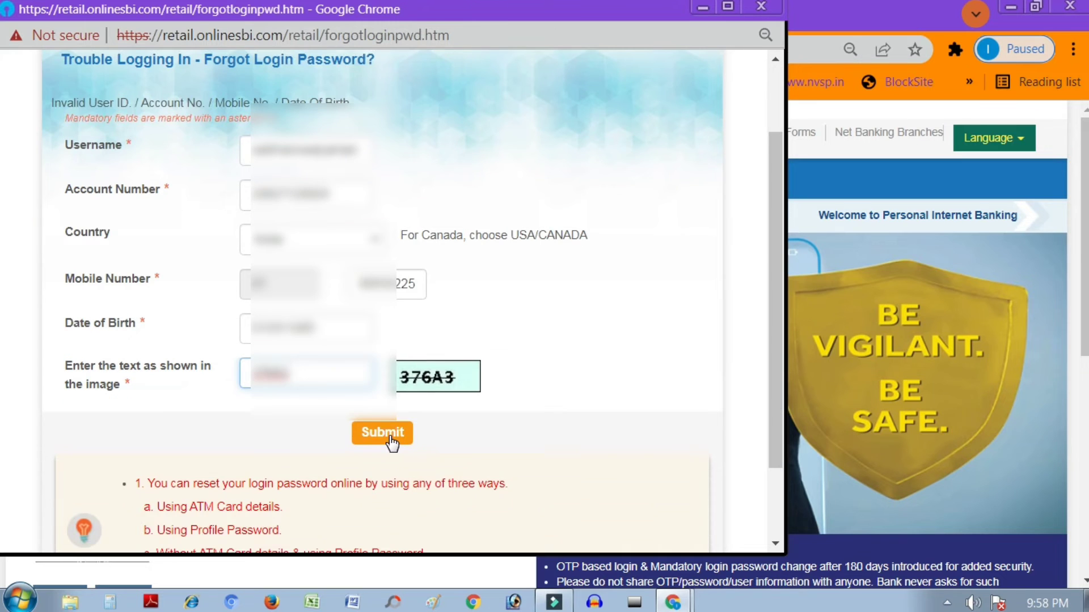
{"action": "left_click", "coordinate": [390, 437]}
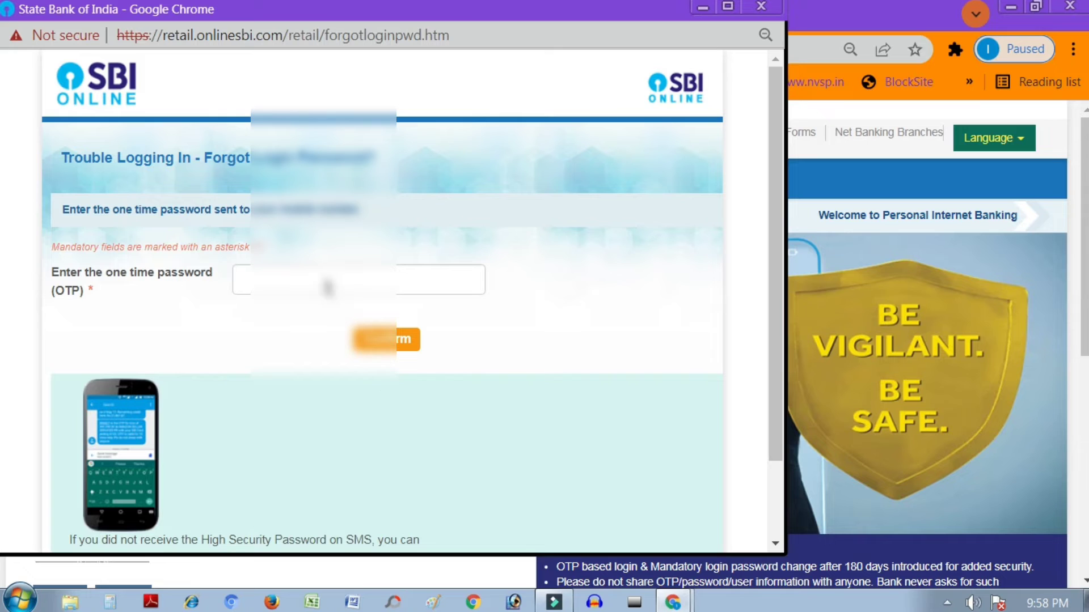
Step: Enter the one-time password and confirm it
{"action": "left_click", "coordinate": [322, 282]}
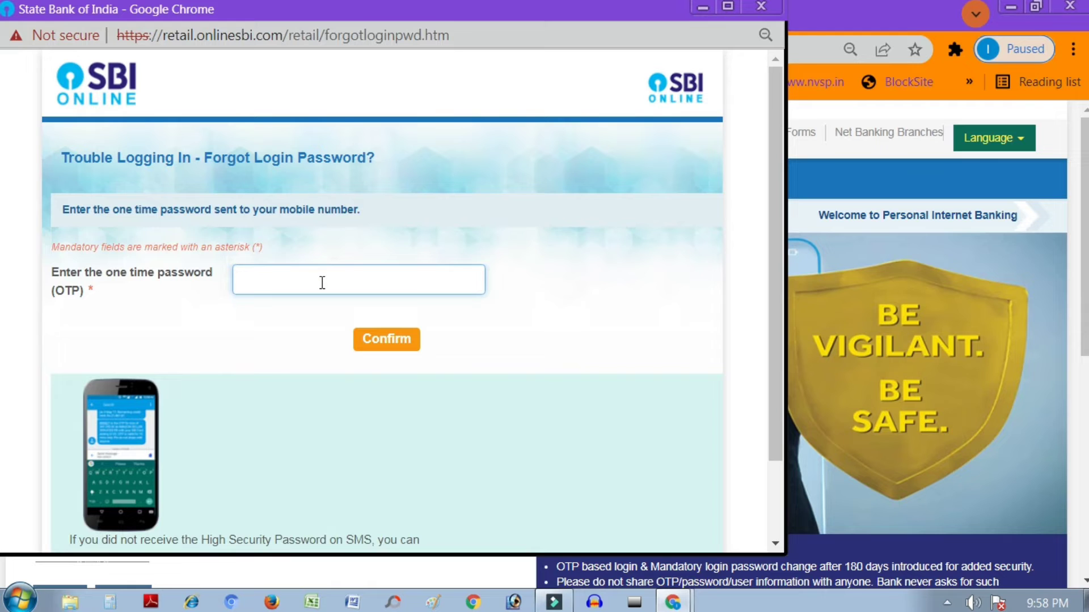
{"action": "left_click", "coordinate": [386, 339]}
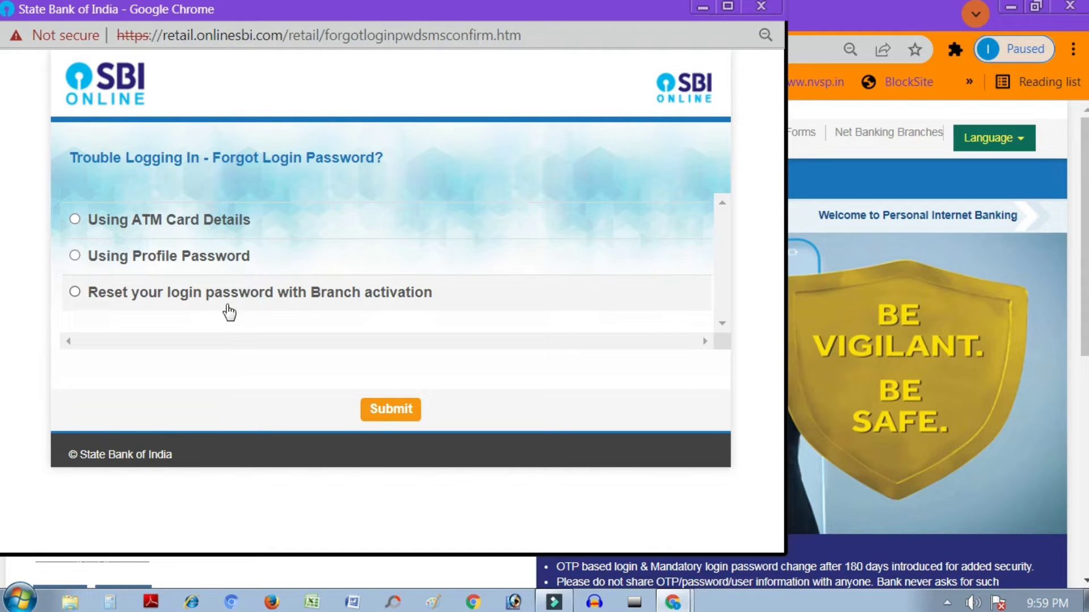
Step: Choose 'Using ATM Card Details' as the password reset method and submit it
{"action": "left_click", "coordinate": [188, 228]}
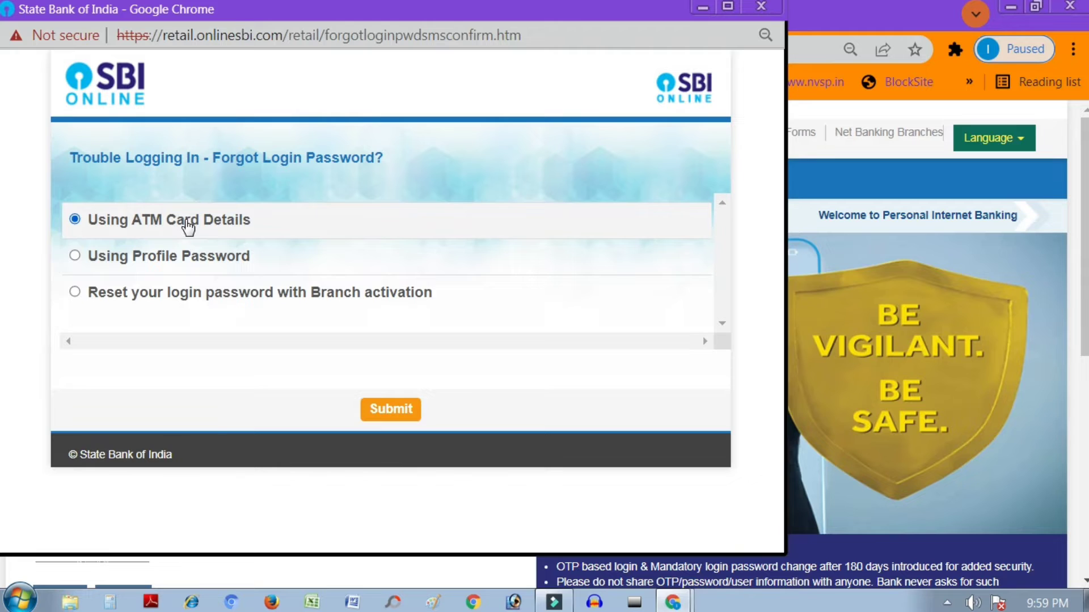
{"action": "left_click", "coordinate": [400, 410]}
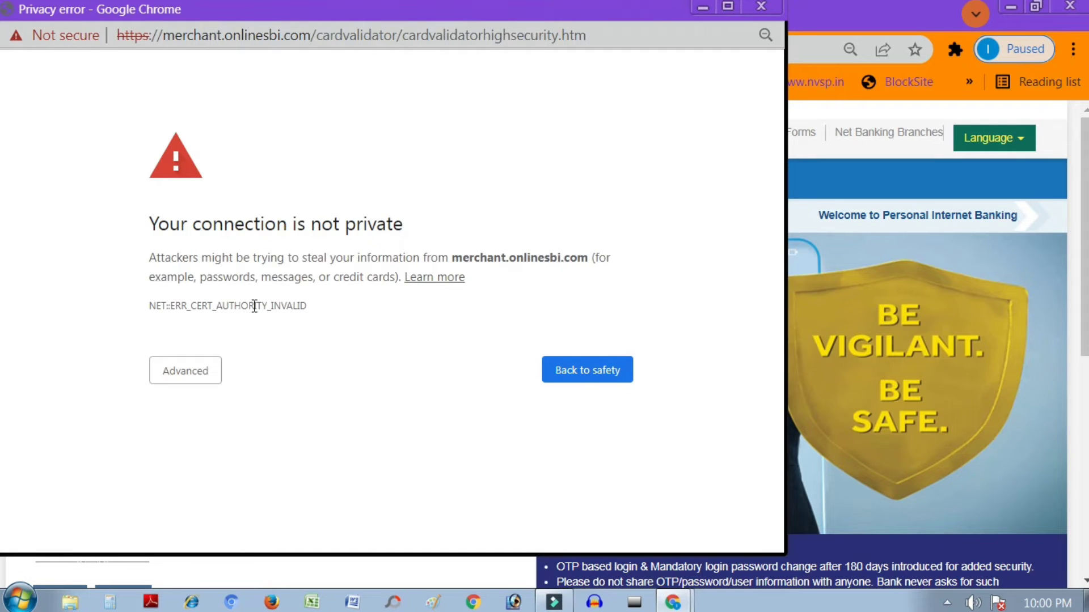
Step: Bypass the certificate warning for merchant.onlinesbi.com and confirm the form resubmission
{"action": "left_click", "coordinate": [189, 377]}
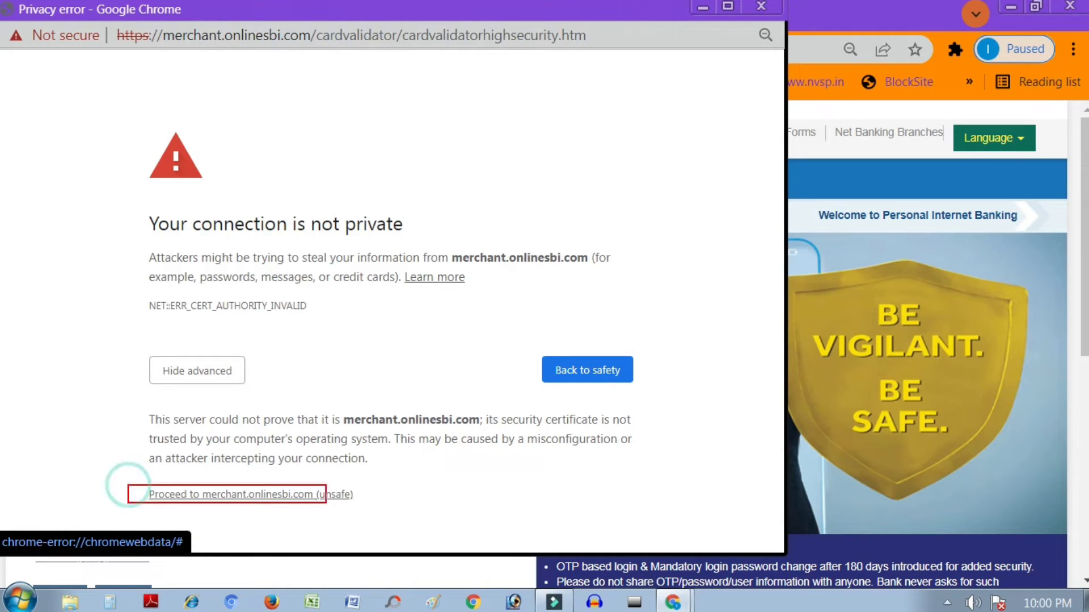
{"action": "left_click_drag", "start_coordinate": [366, 501], "coordinate": [368, 503]}
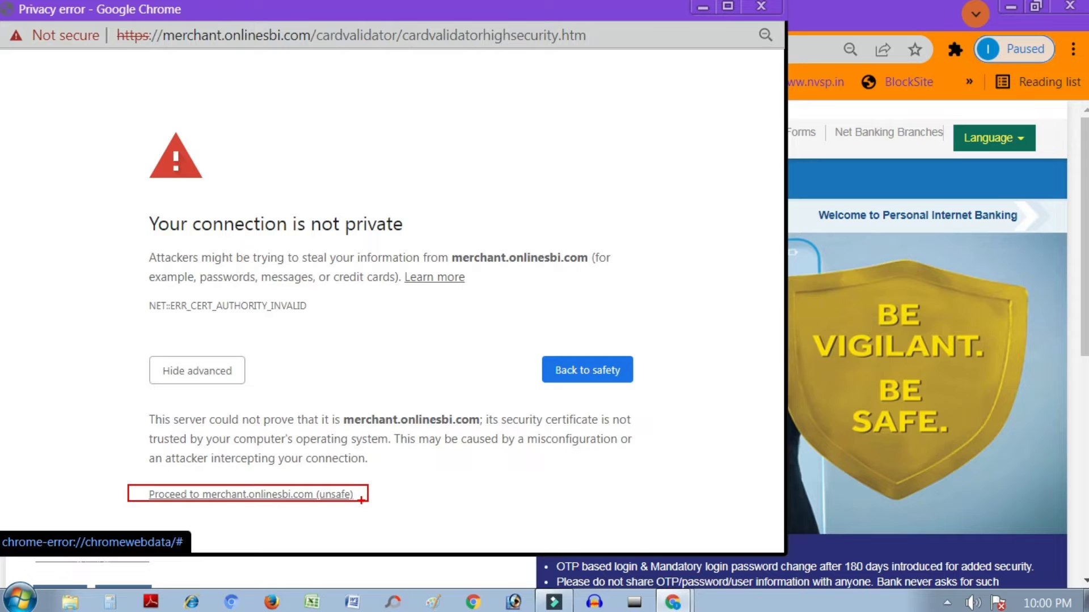
{"action": "left_click", "coordinate": [221, 495]}
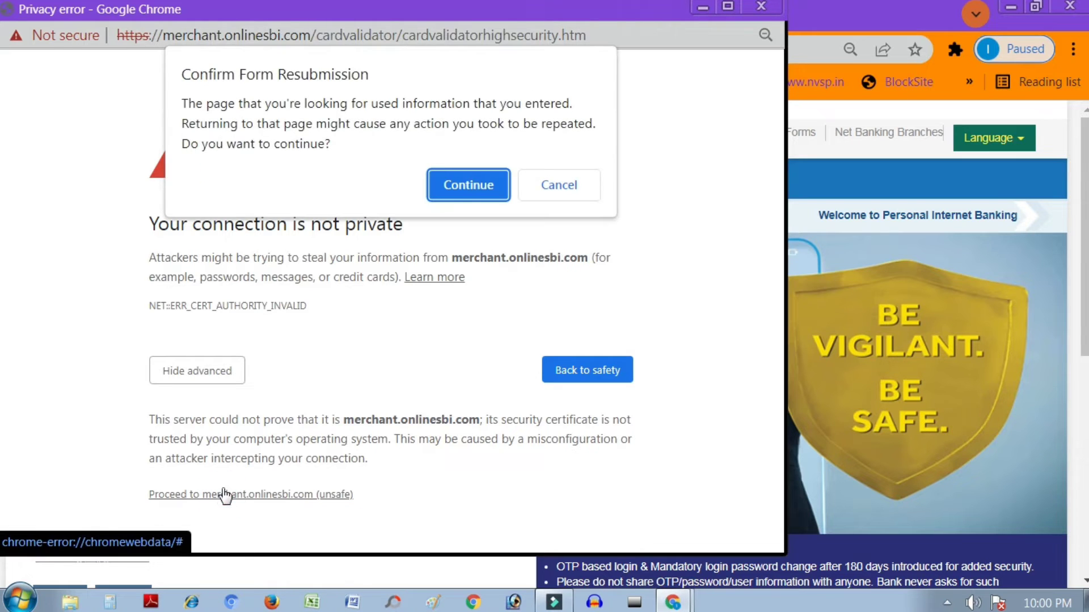
{"action": "left_click", "coordinate": [467, 186]}
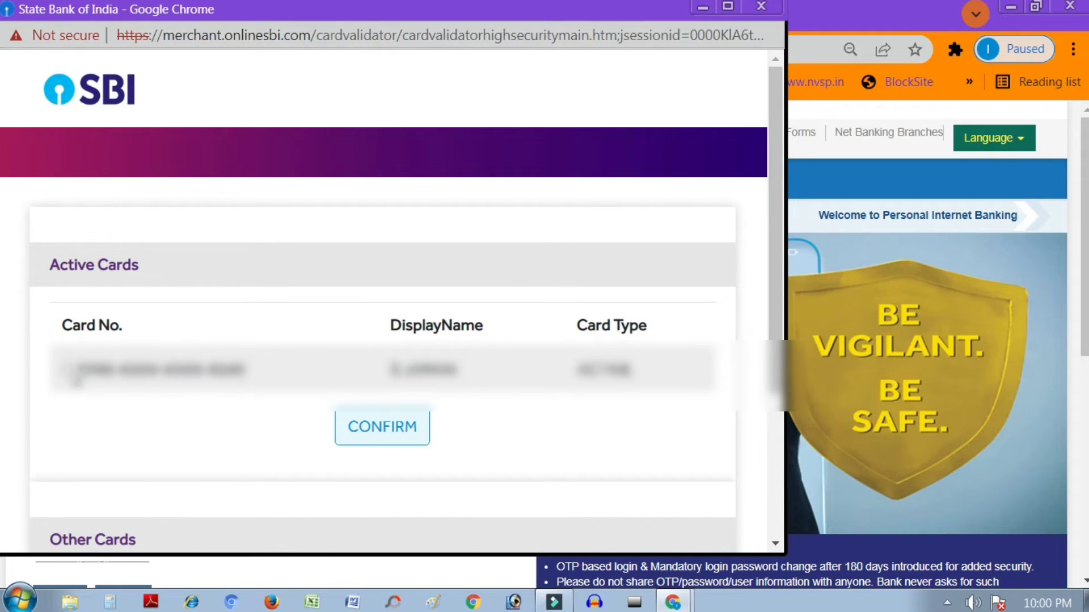
Step: Maximize the card selection window and confirm the active debit card for validation
{"action": "left_click", "coordinate": [68, 369]}
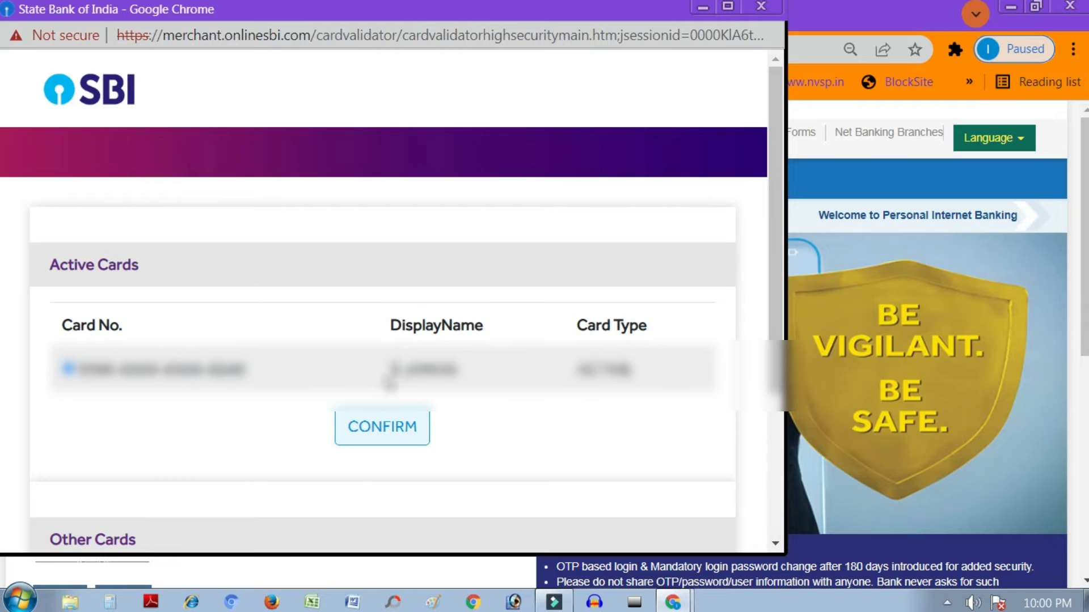
{"action": "left_click_drag", "start_coordinate": [387, 370], "coordinate": [476, 383]}
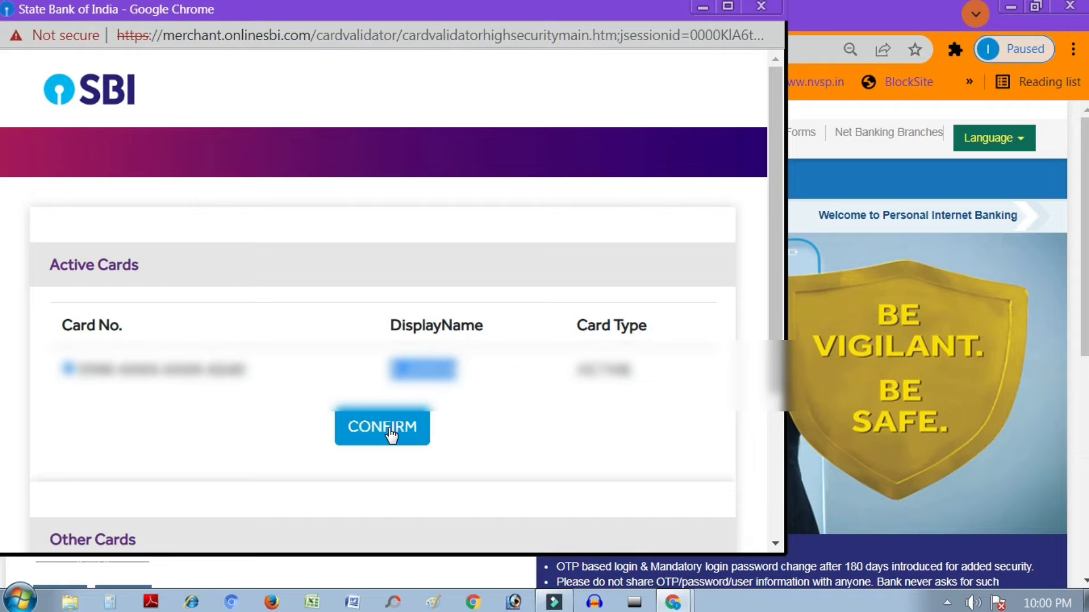
{"action": "left_click", "coordinate": [728, 6]}
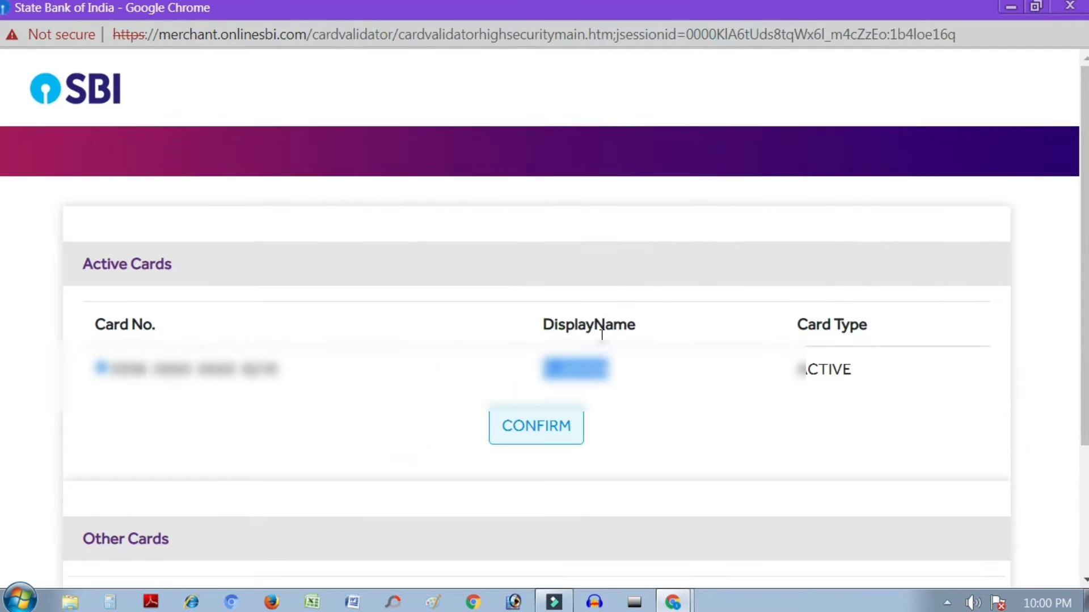
{"action": "scroll", "coordinate": [601, 326], "scroll_direction": "down", "scroll_amount": 3}
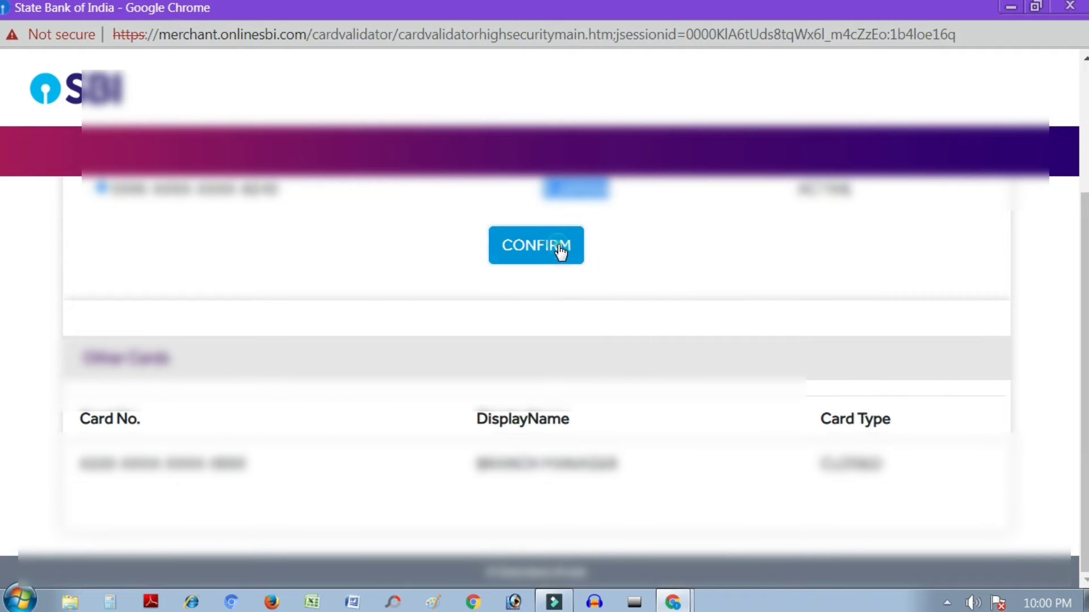
{"action": "left_click", "coordinate": [561, 250]}
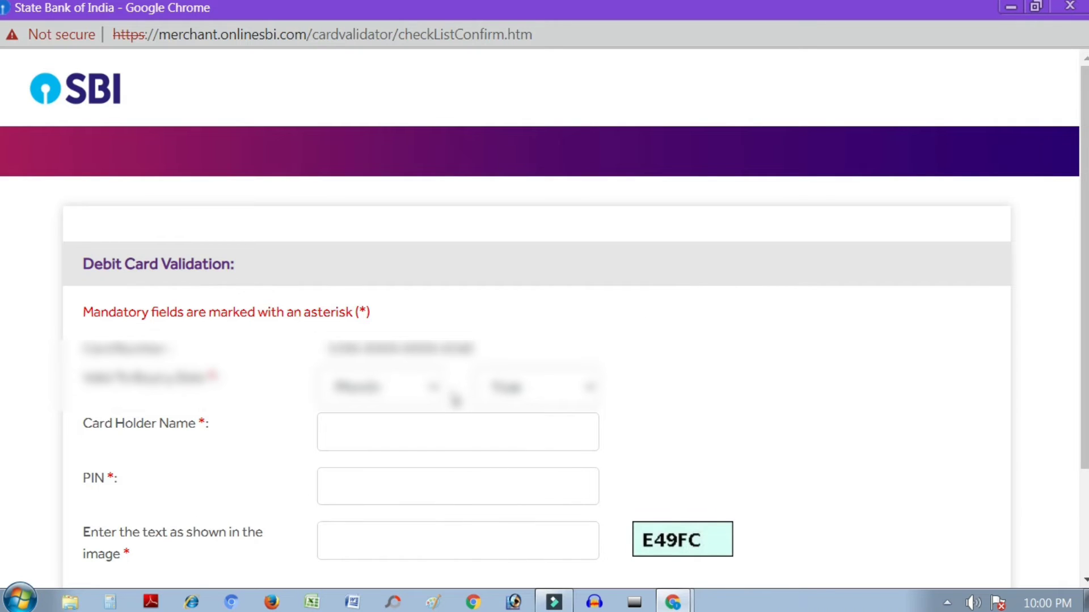
Step: Set the debit card expiry to month 12, year 2023
{"action": "left_click", "coordinate": [422, 388]}
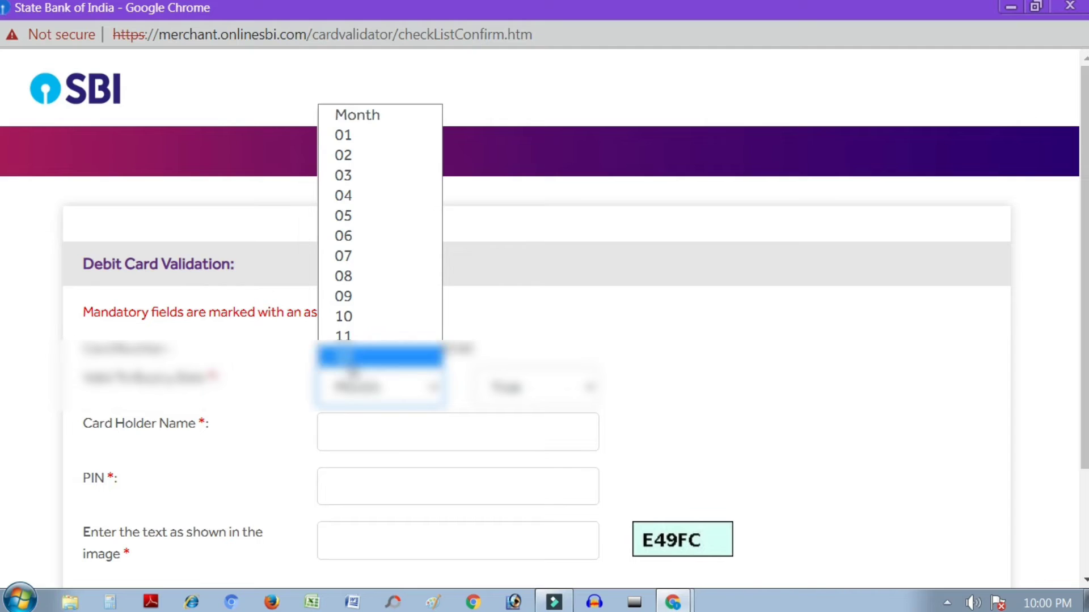
{"action": "left_click", "coordinate": [349, 357]}
{"action": "left_click", "coordinate": [536, 391]}
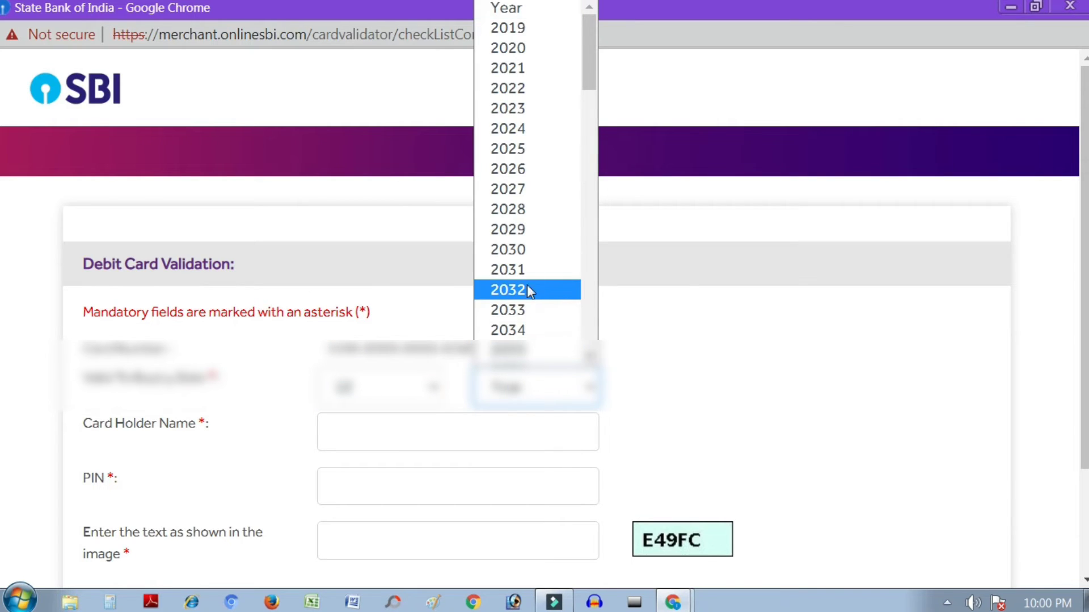
{"action": "left_click", "coordinate": [525, 108]}
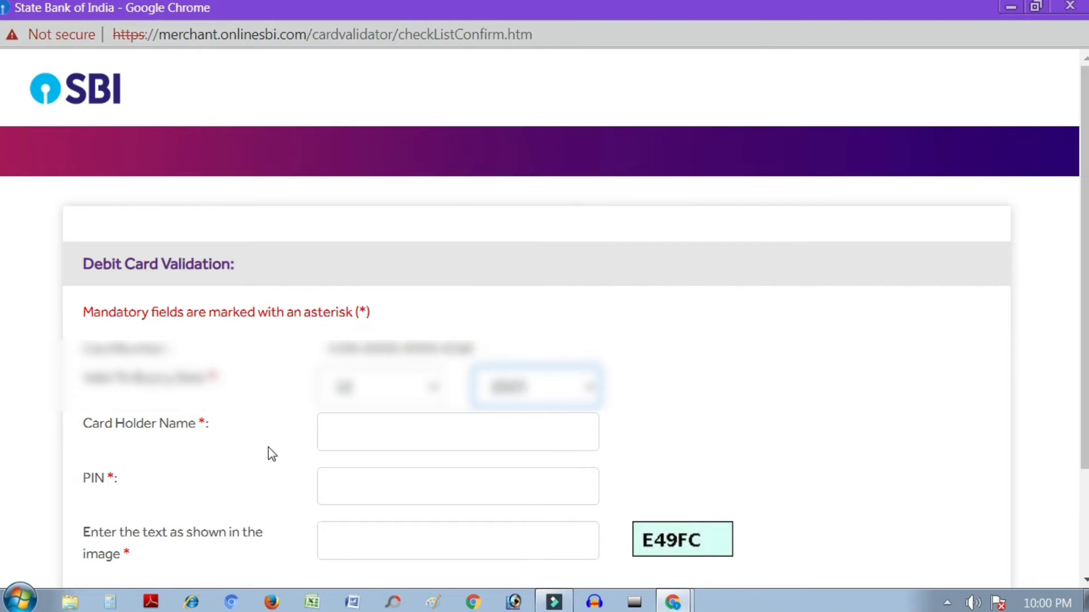
Step: Enter the cardholder name, card PIN and image text, then proceed with validation
{"action": "left_click", "coordinate": [357, 434]}
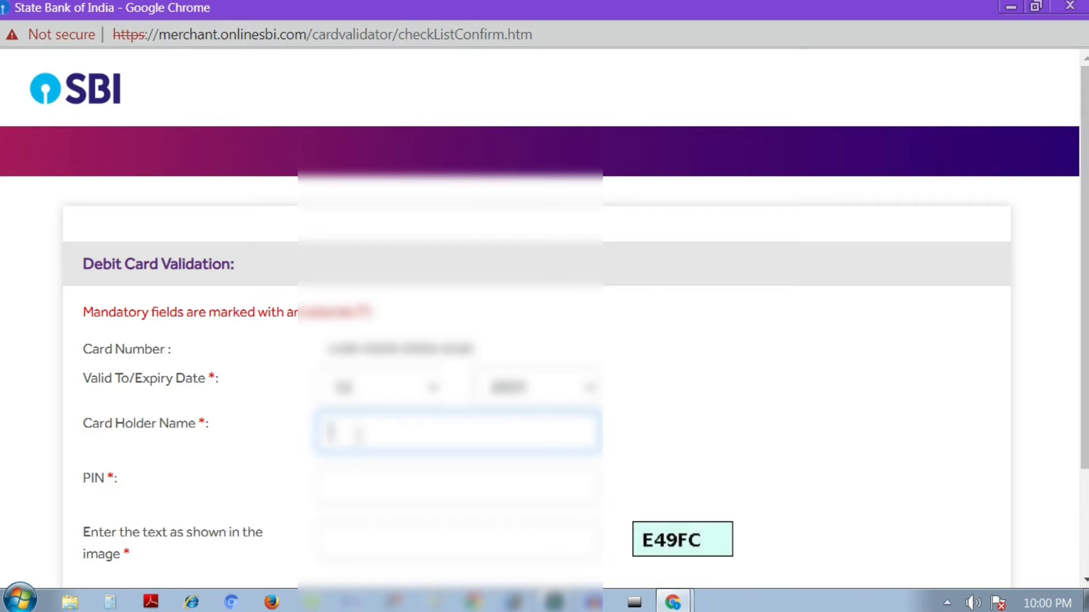
{"action": "type", "text": "S.Anand"}
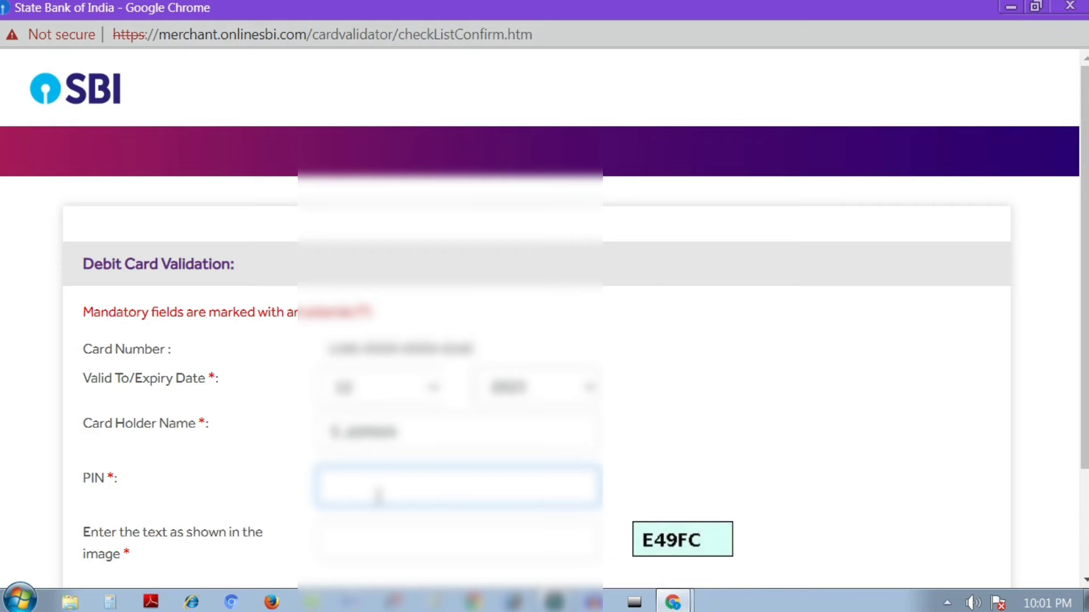
{"action": "type", "text": "••••"}
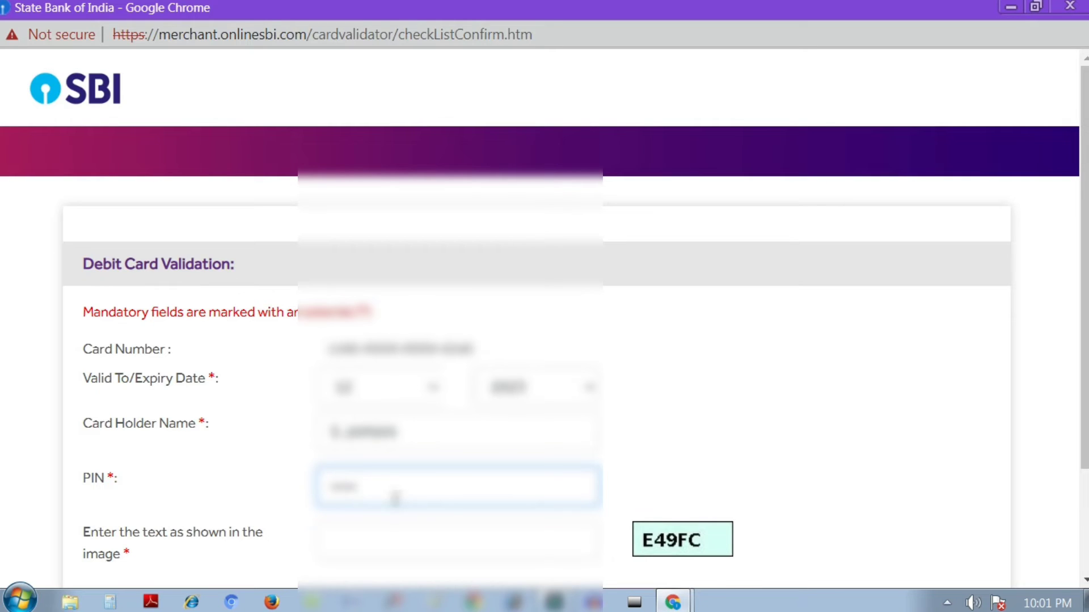
{"action": "left_click", "coordinate": [449, 540]}
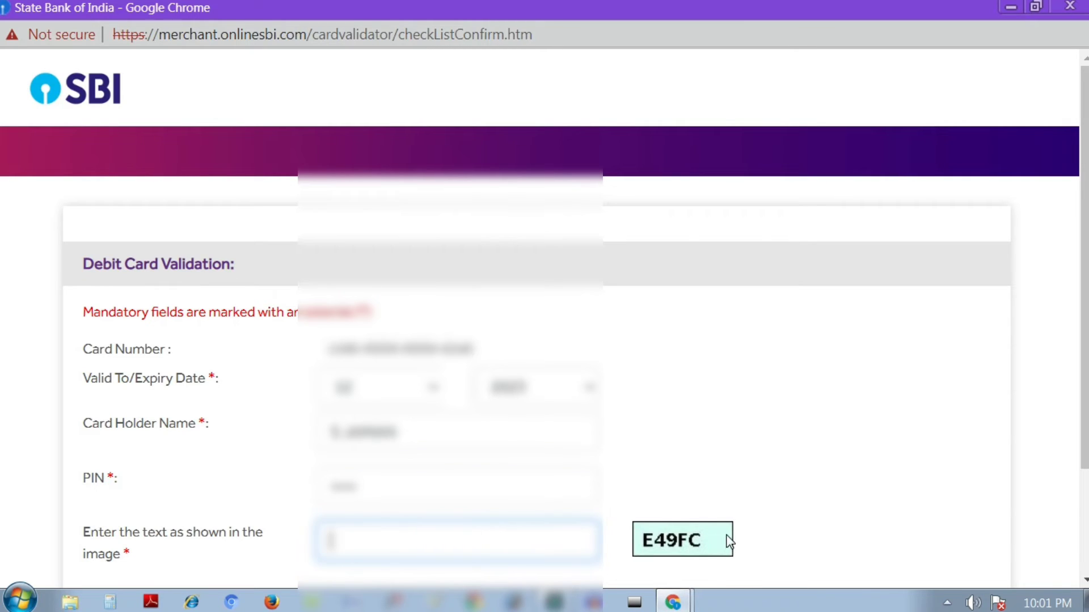
{"action": "type", "text": "E"}
{"action": "key", "text": "BackSpace"}
{"action": "type", "text": "E49FC"}
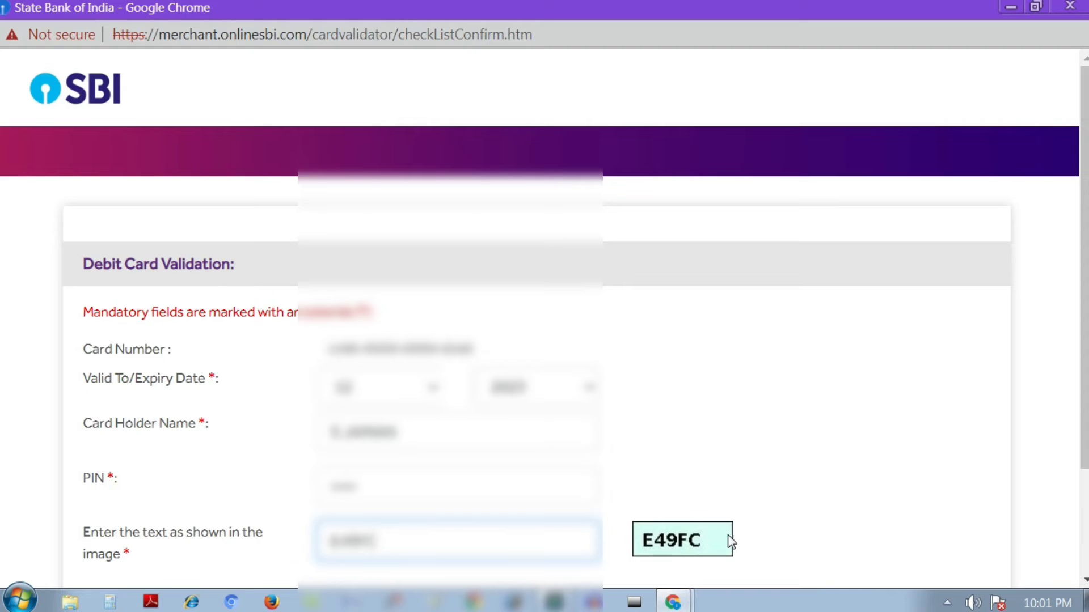
{"action": "scroll", "coordinate": [671, 522], "scroll_direction": "down", "scroll_amount": 2}
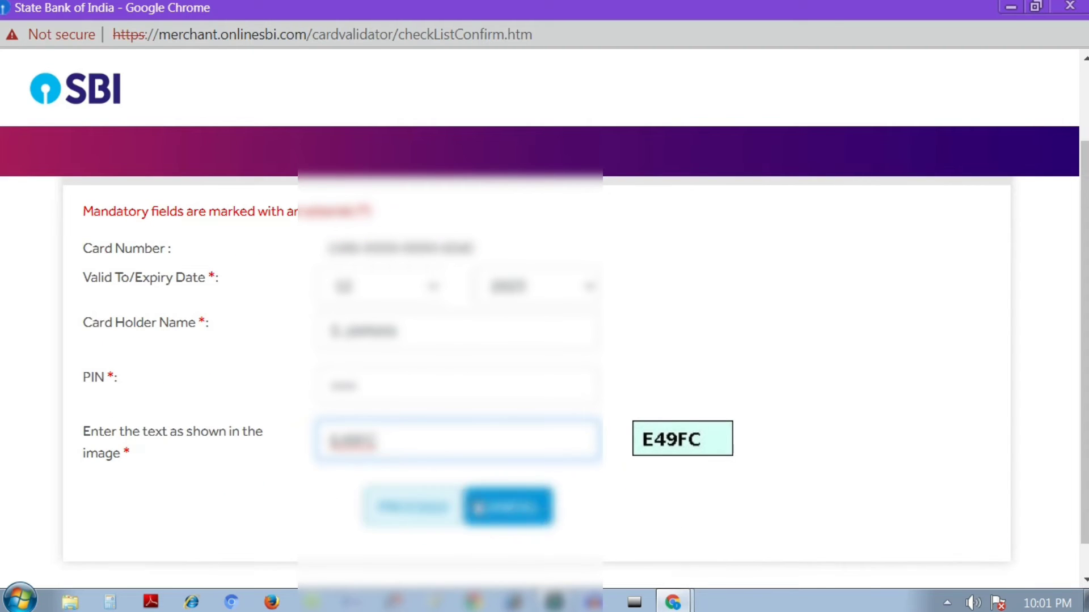
{"action": "scroll", "coordinate": [499, 504], "scroll_direction": "down", "scroll_amount": 1}
{"action": "left_click", "coordinate": [407, 480]}
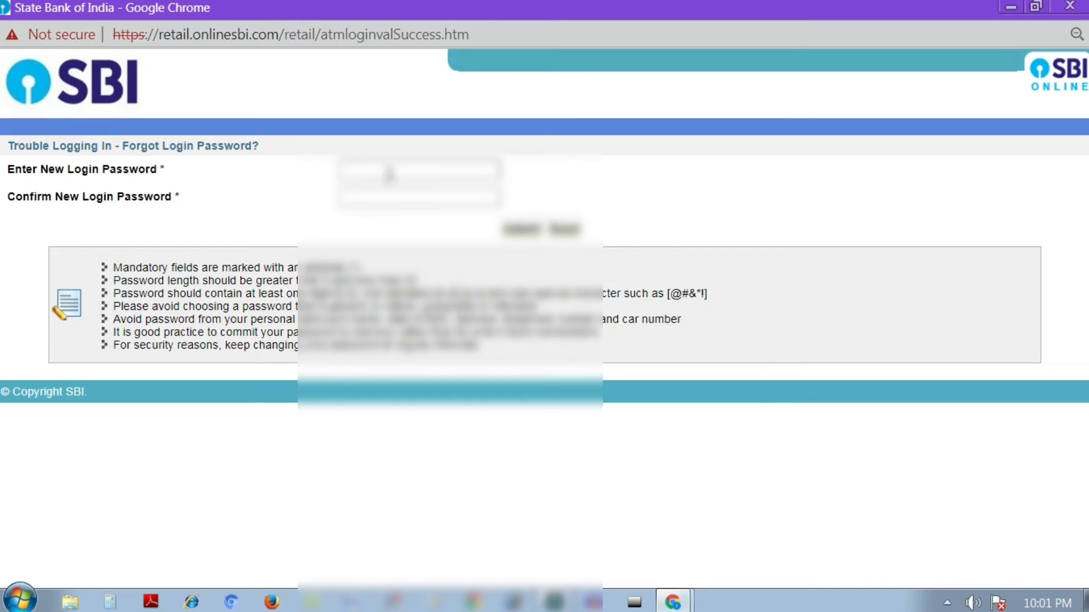
Step: Type the new login password in both password fields and submit the reset
{"action": "left_click", "coordinate": [392, 171]}
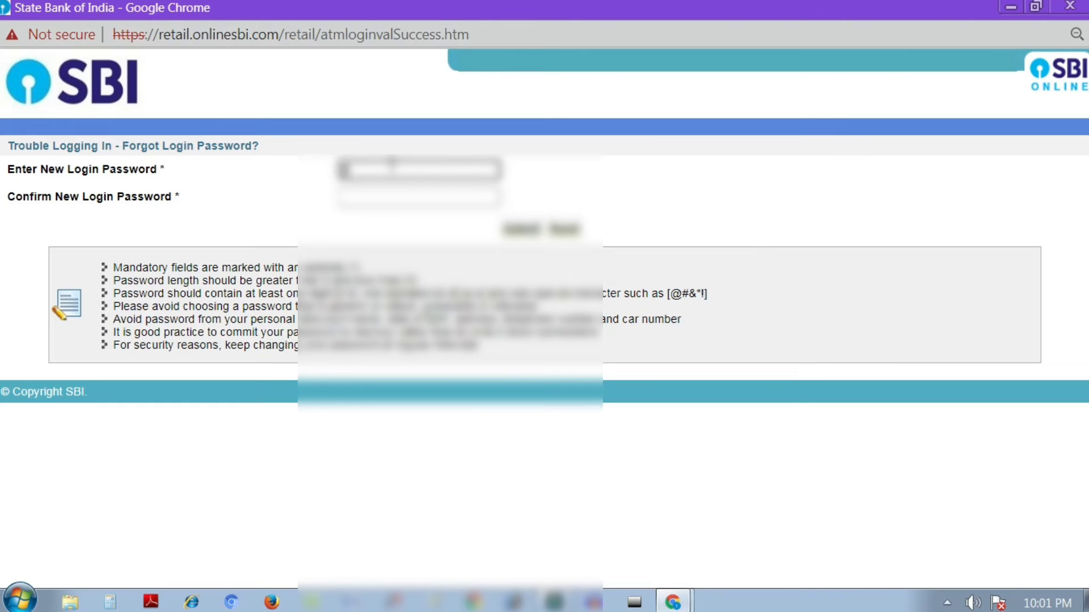
{"action": "type", "text": "•••••"}
{"action": "key", "text": "Tab"}
{"action": "type", "text": "••"}
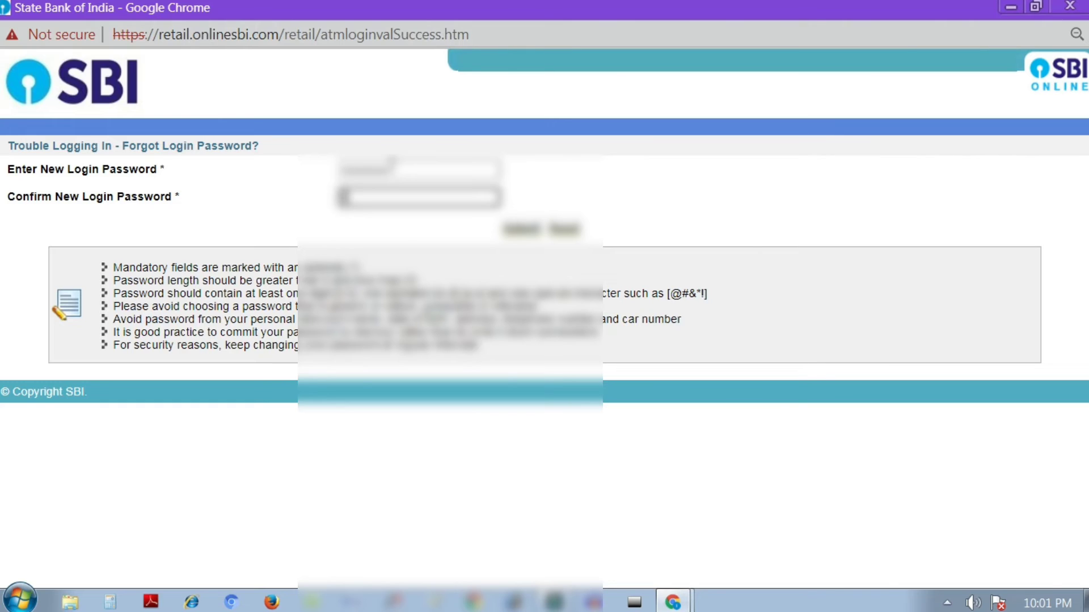
{"action": "type", "text": "•••••"}
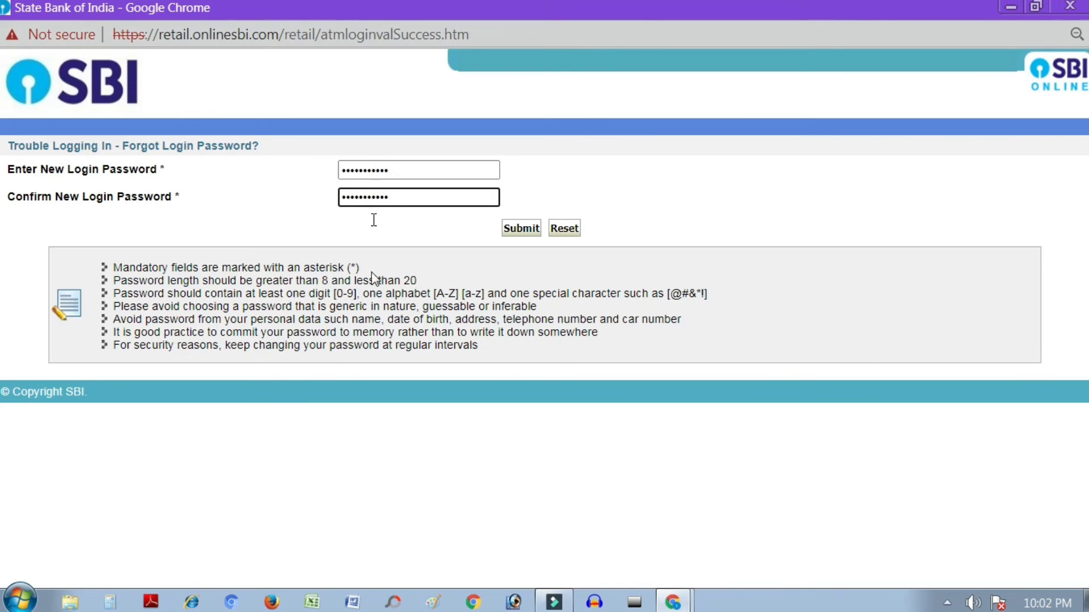
{"action": "left_click", "coordinate": [516, 233]}
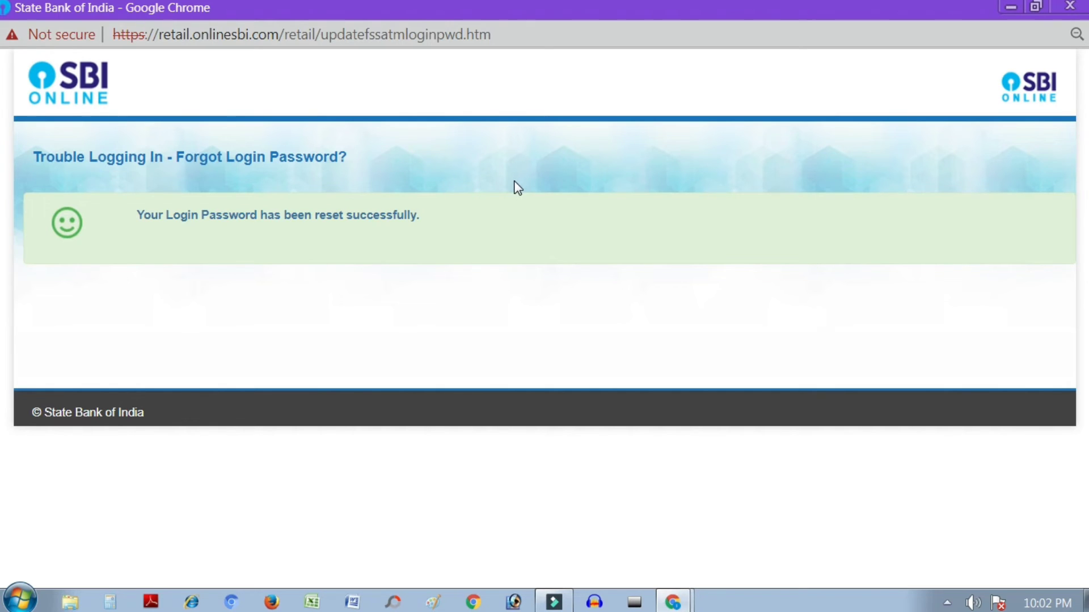
Step: Close the password reset success window to return to the login page
{"action": "left_click", "coordinate": [1072, 9]}
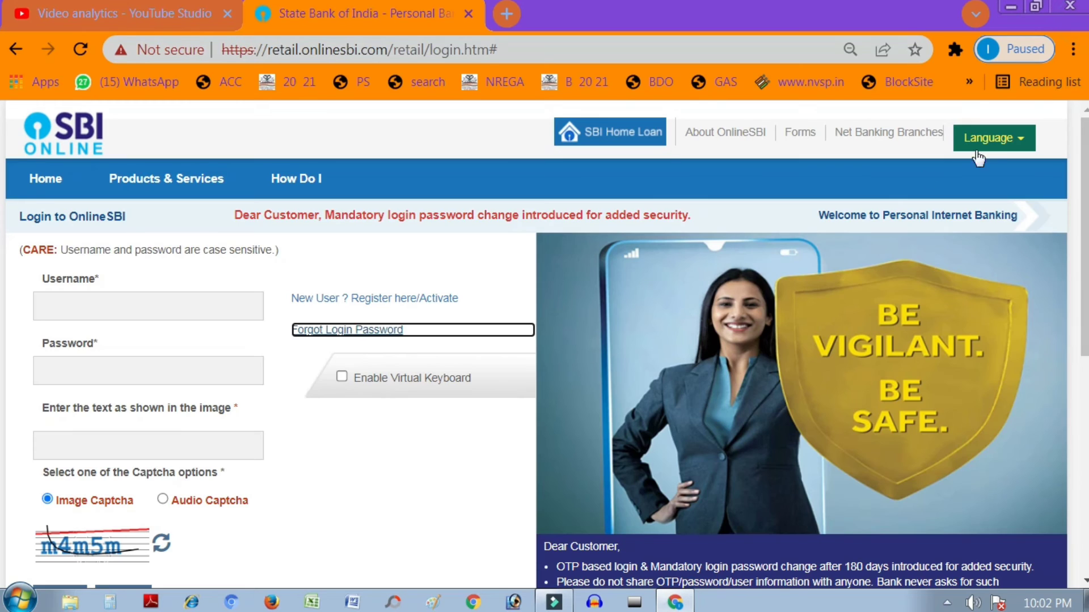
Step: Log in with the username, the new login password and the image text
{"action": "left_click", "coordinate": [130, 309]}
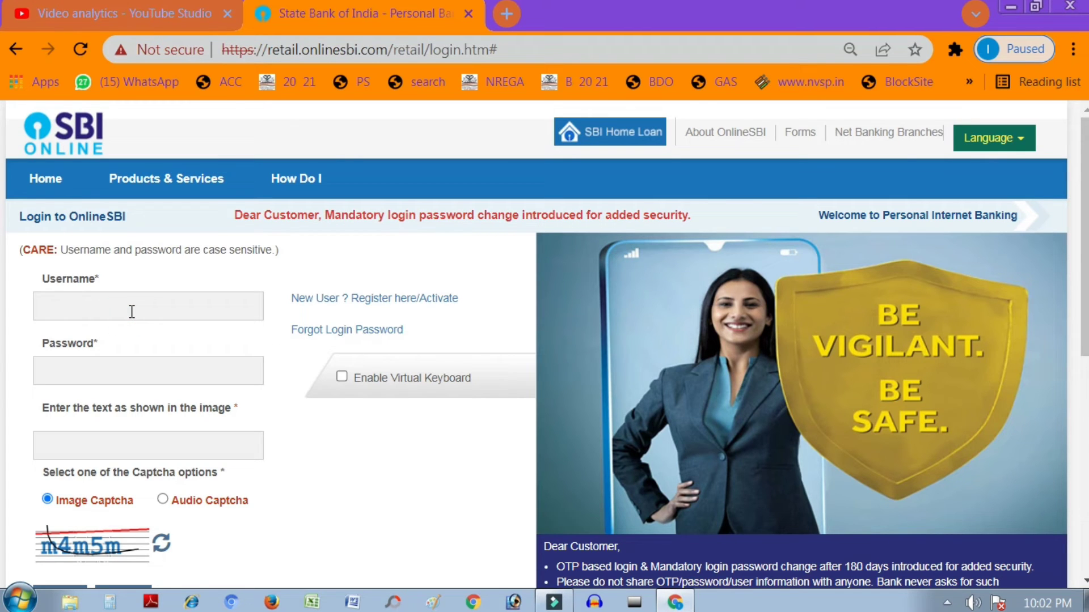
{"action": "type", "text": "sb"}
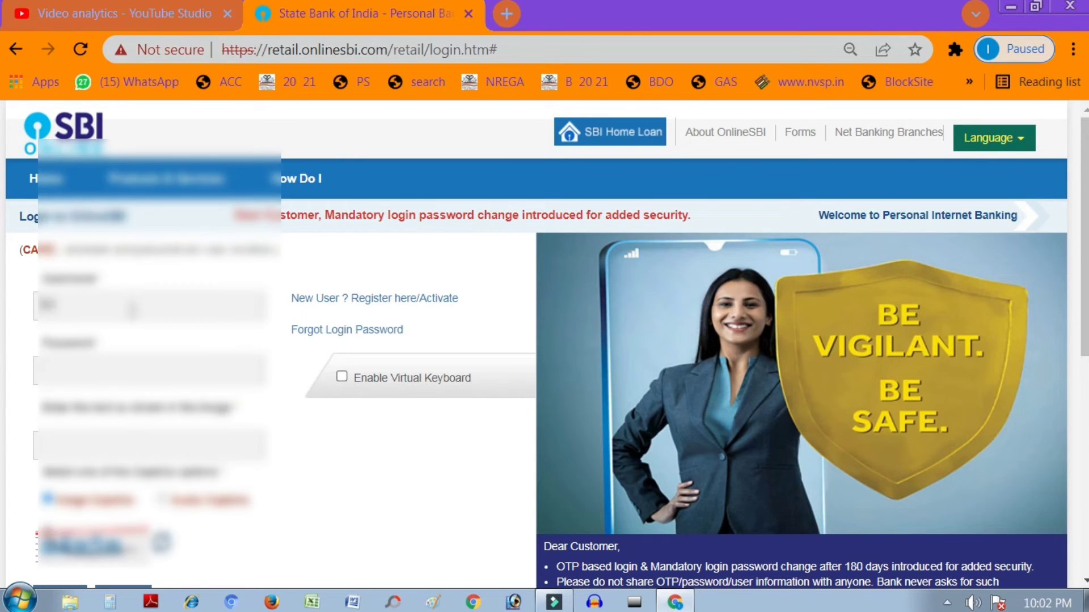
{"action": "type", "text": "i12345678"}
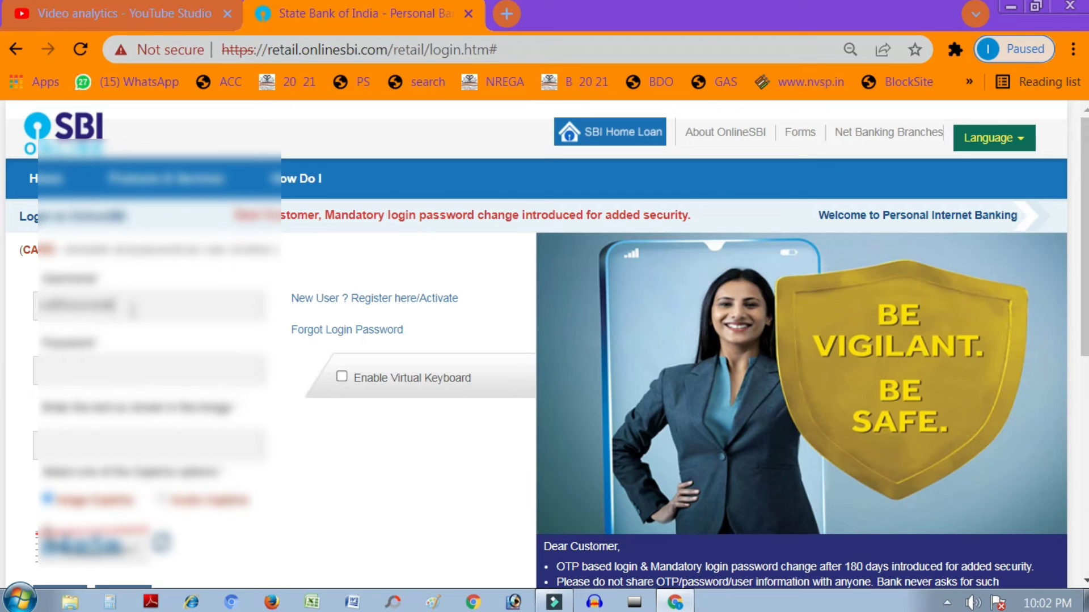
{"action": "type", "text": "9012"}
{"action": "left_click", "coordinate": [99, 363]}
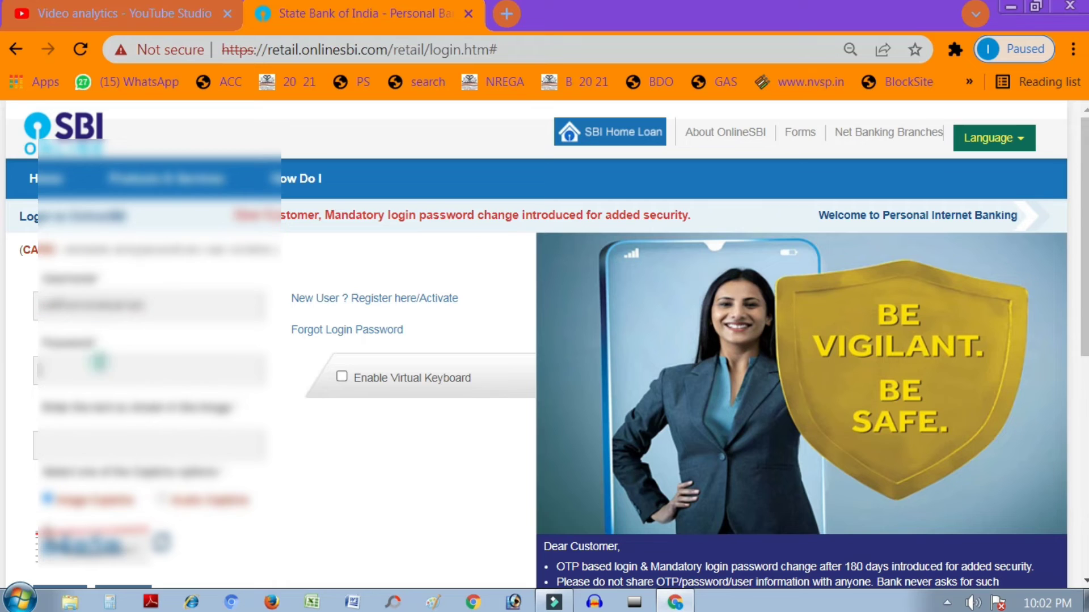
{"action": "type", "text": "****"}
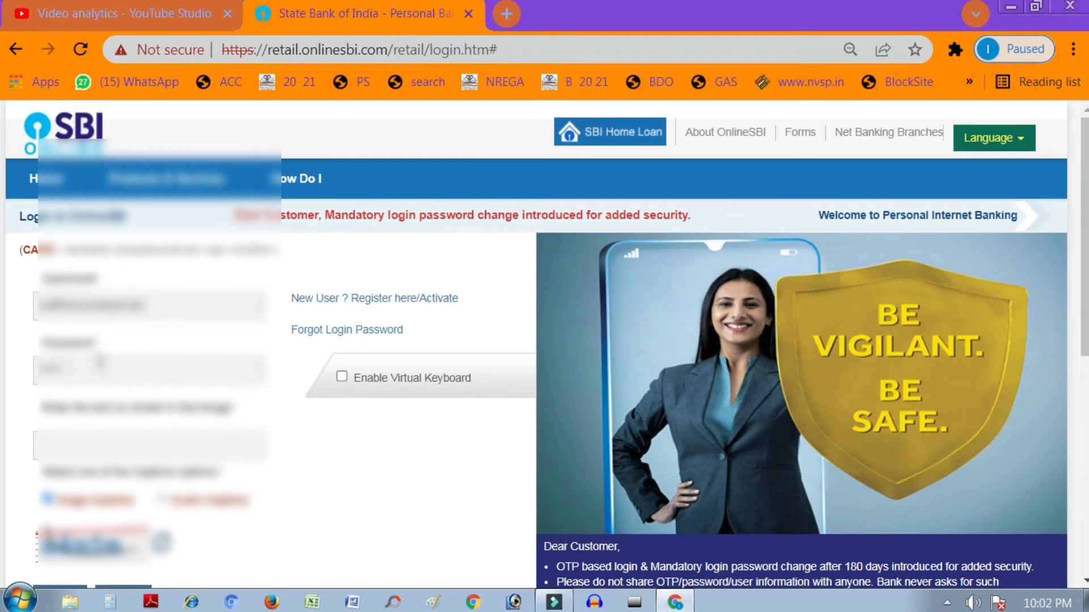
{"action": "type", "text": "****"}
{"action": "scroll", "coordinate": [142, 437], "scroll_direction": "down", "scroll_amount": 2}
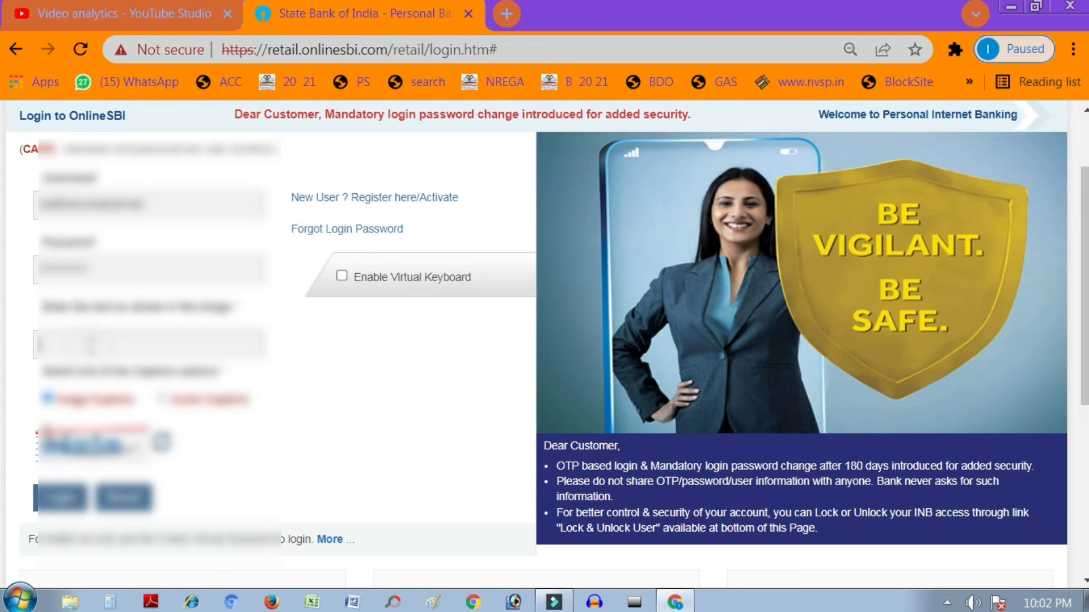
{"action": "left_click", "coordinate": [90, 343]}
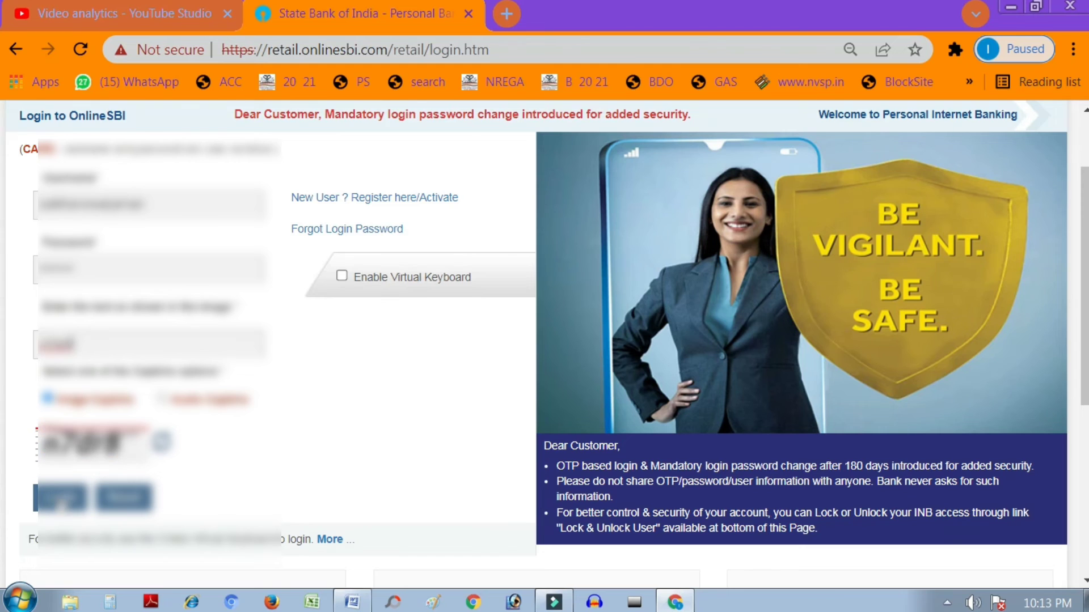
{"action": "left_click", "coordinate": [59, 498]}
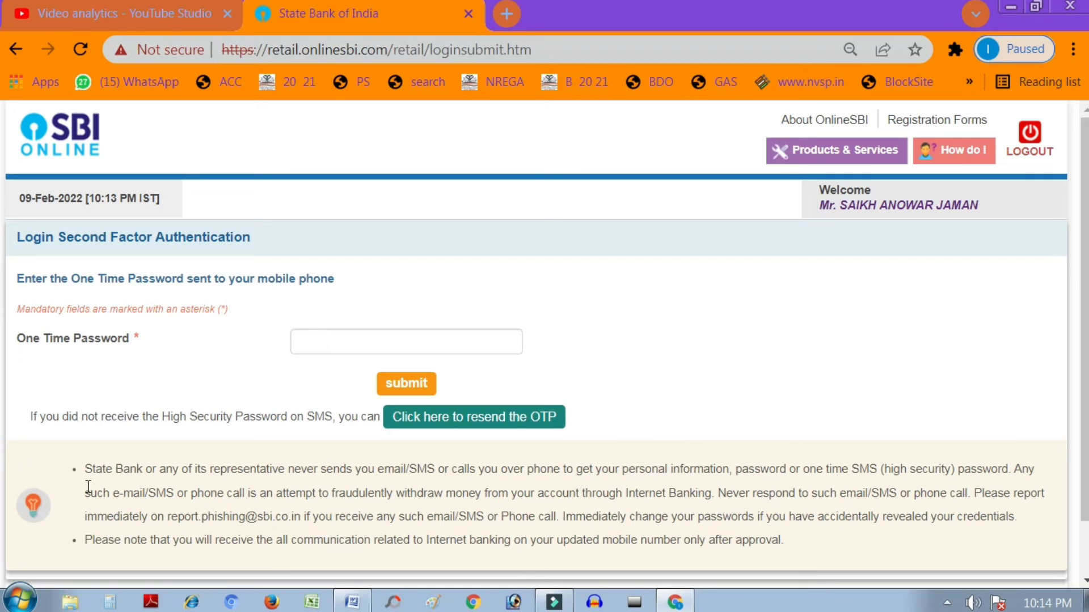
Step: Enter the one-time password received by SMS and submit it
{"action": "left_click", "coordinate": [418, 341]}
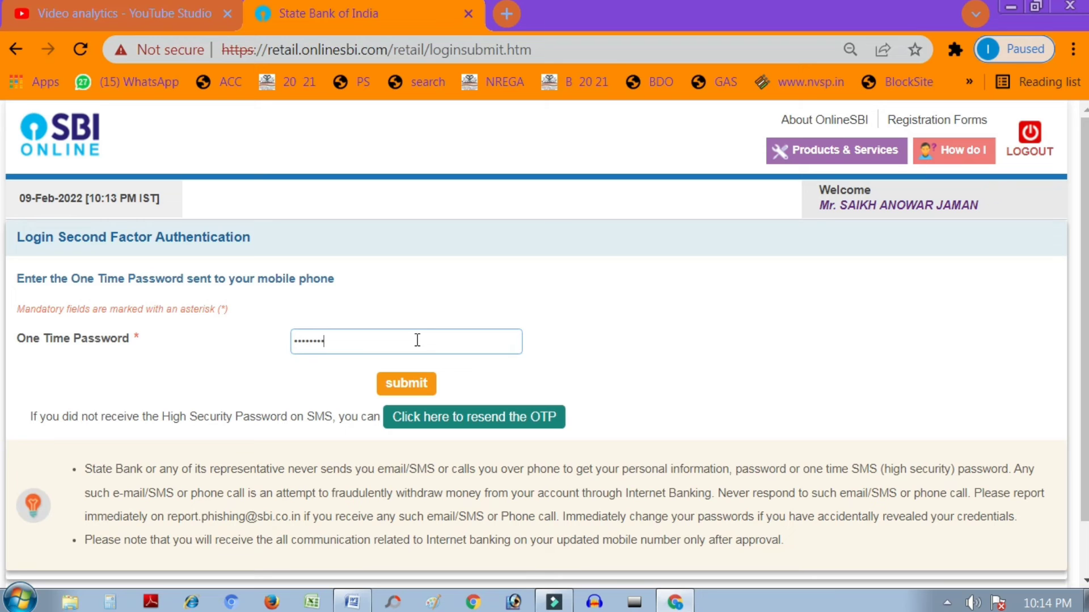
{"action": "left_click", "coordinate": [422, 386]}
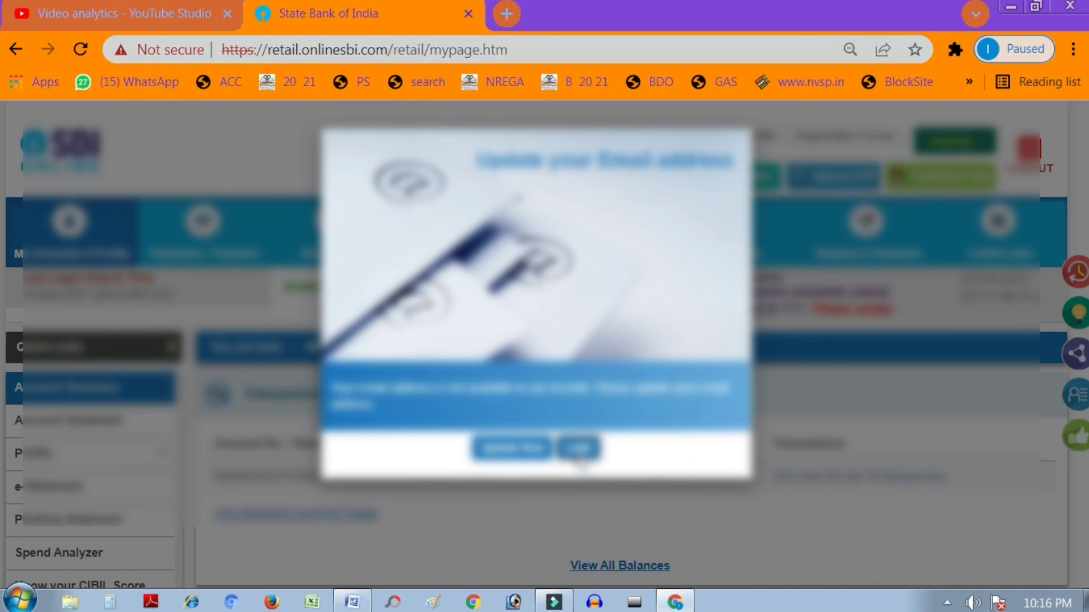
Step: Dismiss the Update Email prompt, show the available balance, and open Account Statement
{"action": "left_click", "coordinate": [578, 451]}
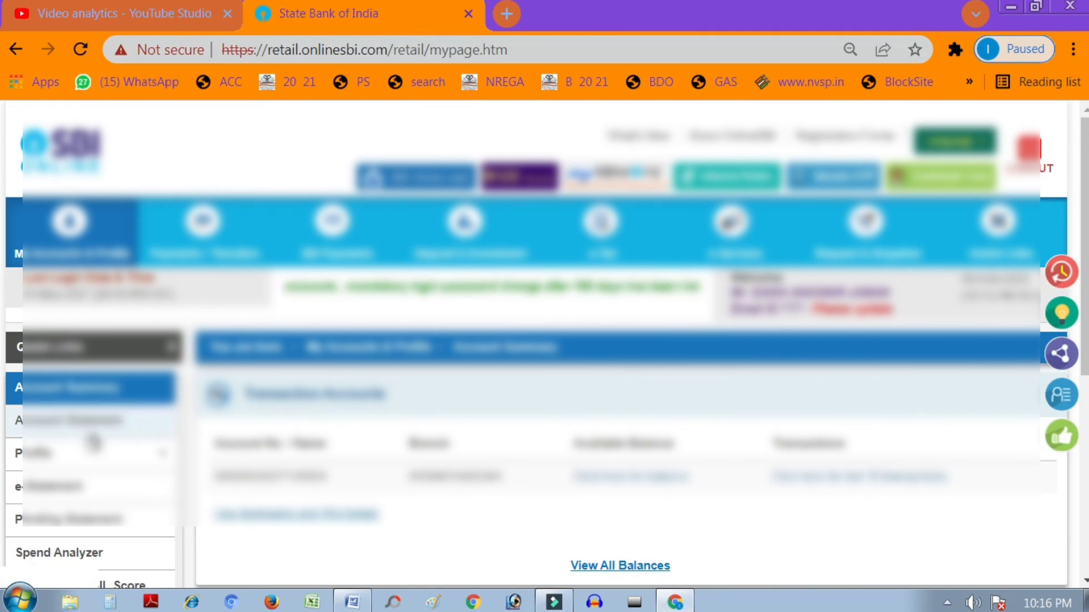
{"action": "left_click", "coordinate": [94, 409]}
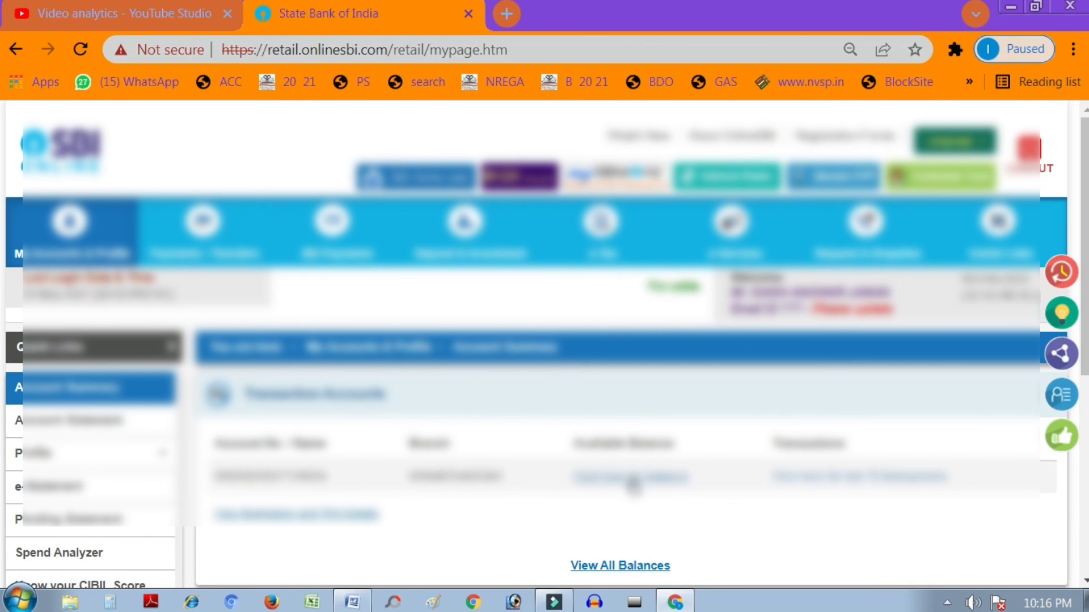
{"action": "left_click", "coordinate": [631, 479]}
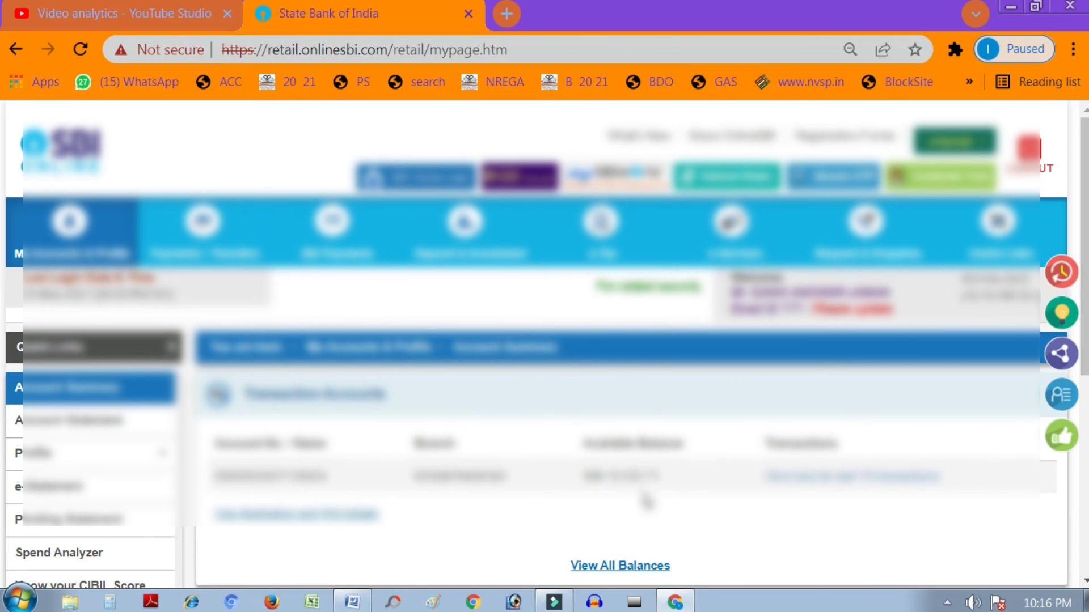
{"action": "left_click", "coordinate": [73, 431]}
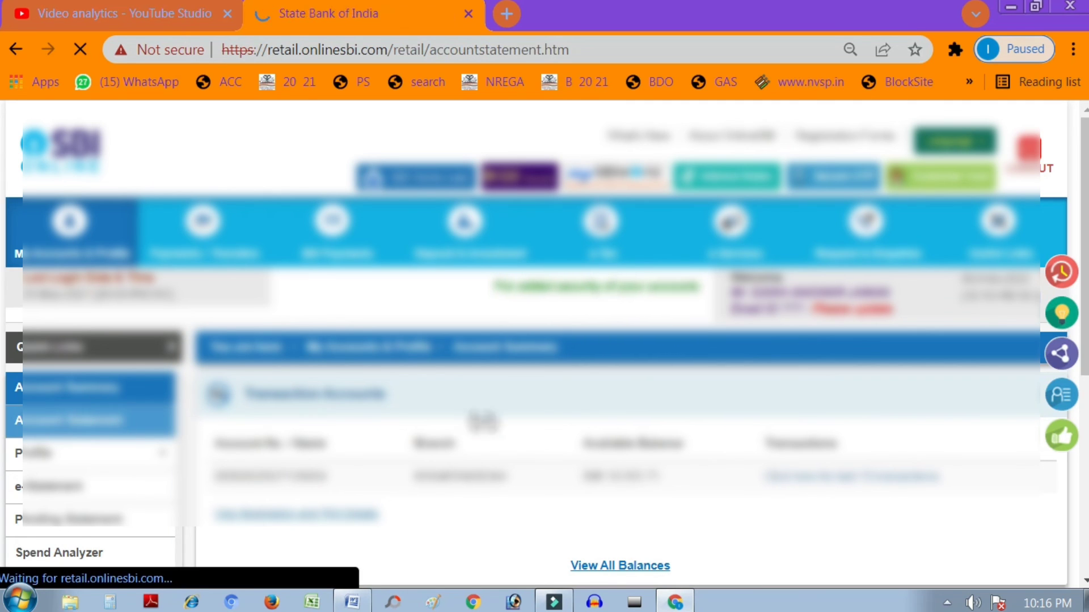
Step: Scroll through the Account Statement page to review the statement period options
{"action": "scroll", "coordinate": [519, 424], "scroll_direction": "down", "scroll_amount": 3}
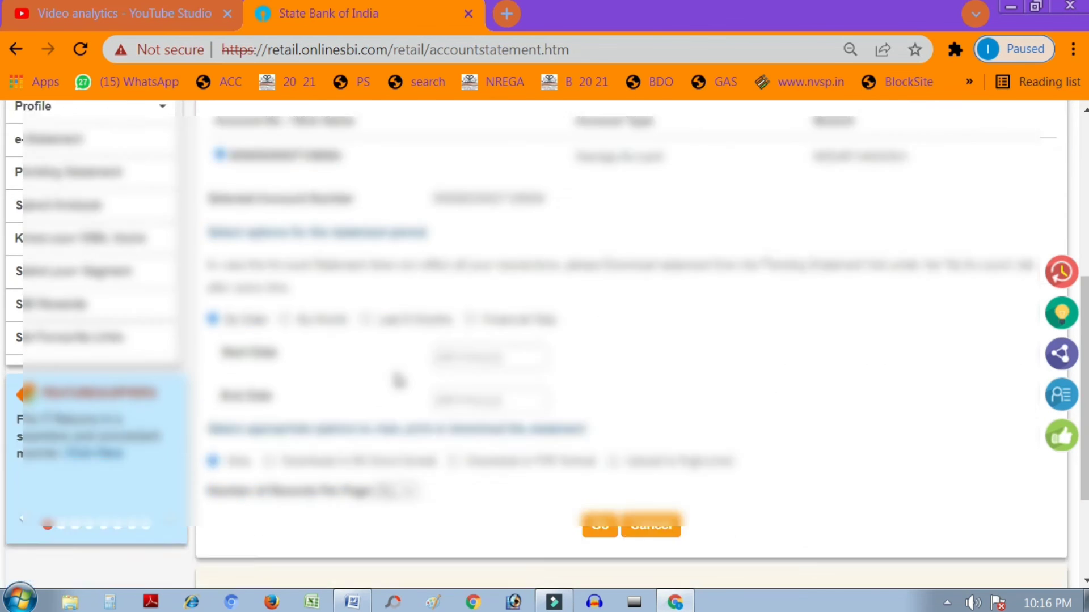
{"action": "scroll", "coordinate": [395, 372], "scroll_direction": "down", "scroll_amount": 3}
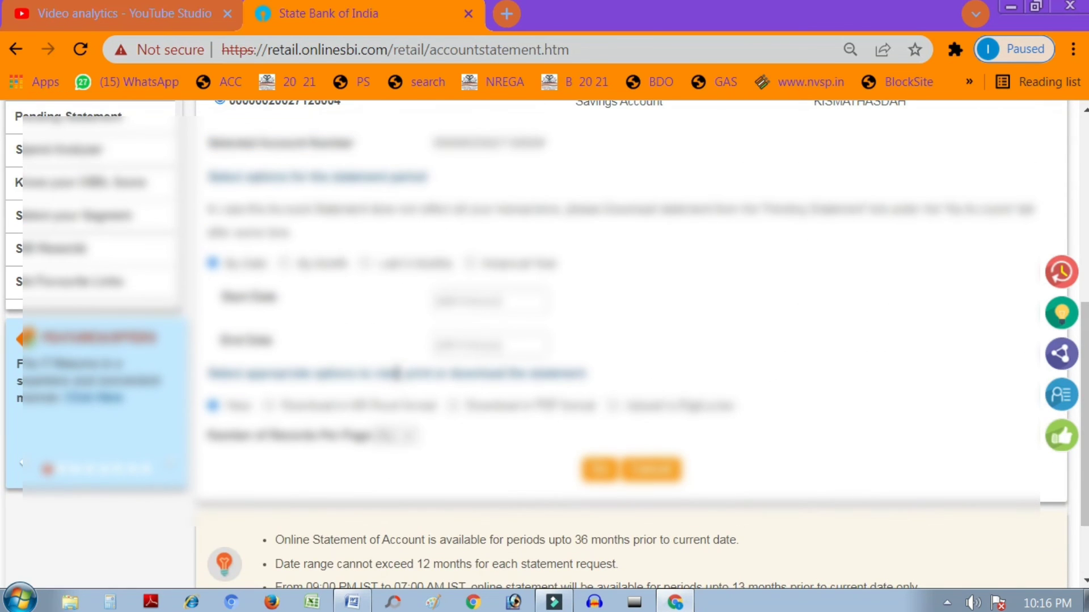
{"action": "scroll", "coordinate": [663, 353], "scroll_direction": "up", "scroll_amount": 3}
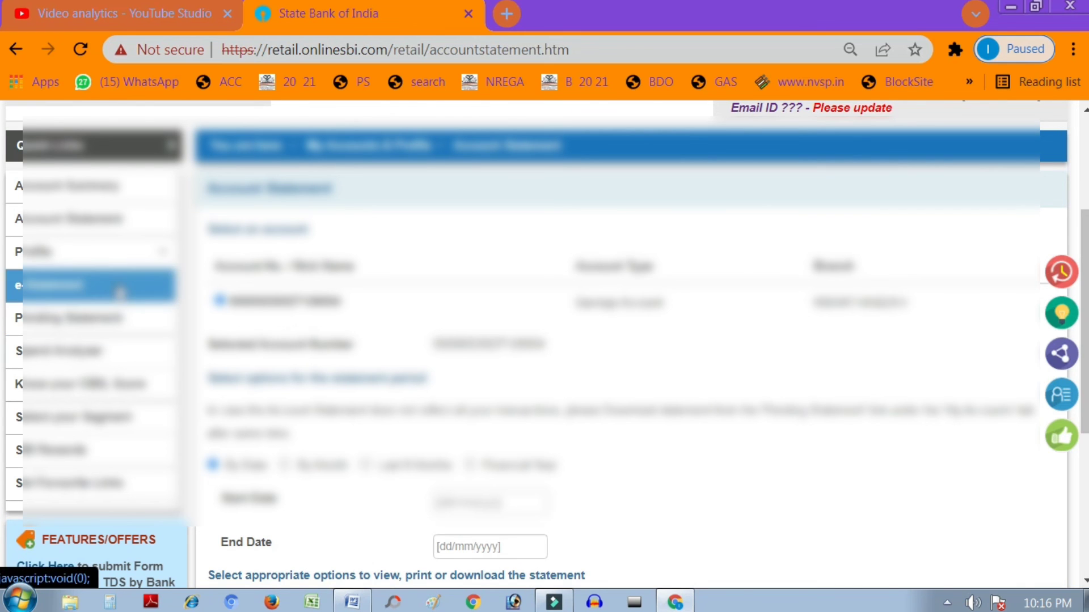
{"action": "scroll", "coordinate": [119, 292], "scroll_direction": "up", "scroll_amount": 3}
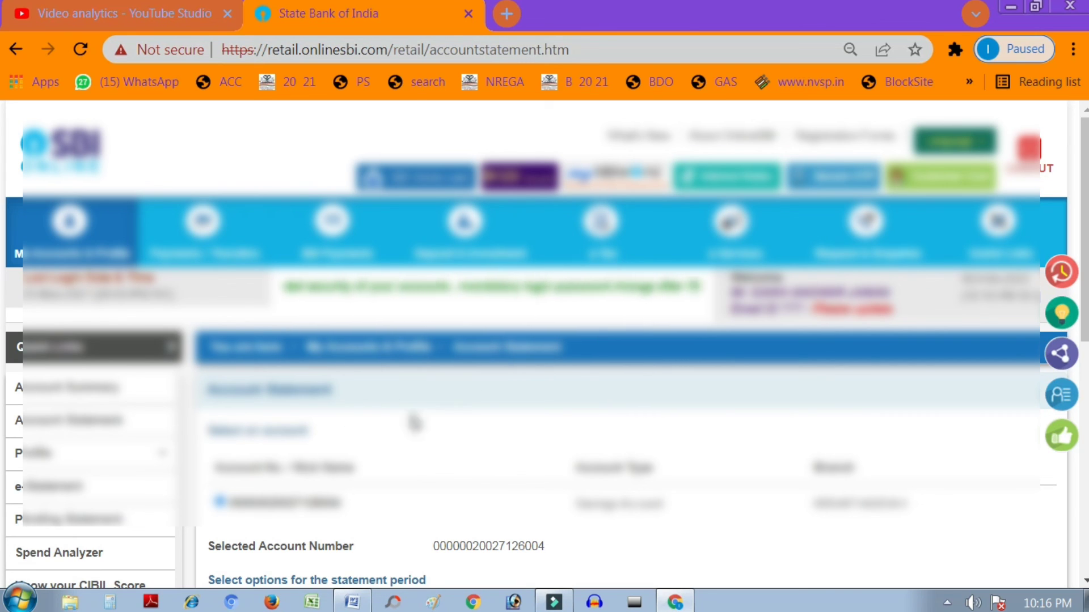
{"action": "scroll", "coordinate": [431, 420], "scroll_direction": "down", "scroll_amount": 2}
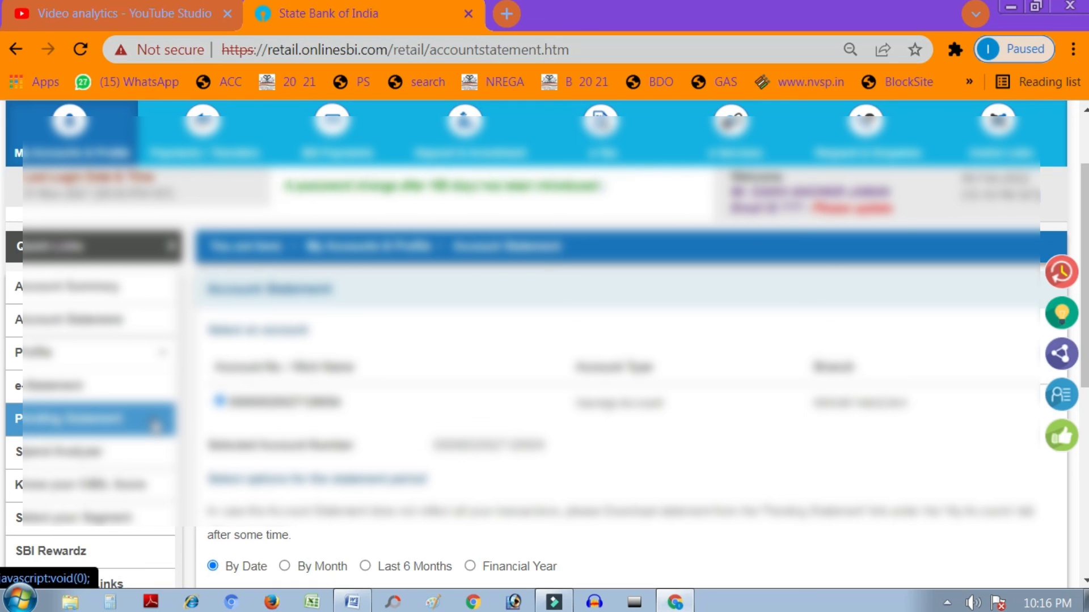
Step: Reopen Account Statement from Quick Links, then go back to Account Summary
{"action": "mouse_move", "coordinate": [170, 246]}
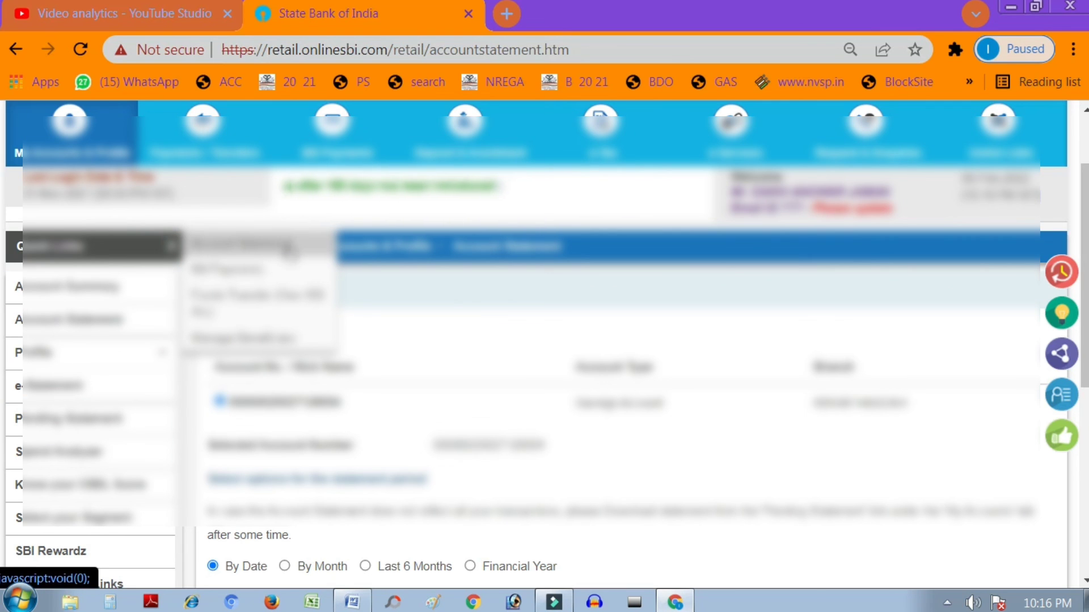
{"action": "left_click", "coordinate": [289, 248]}
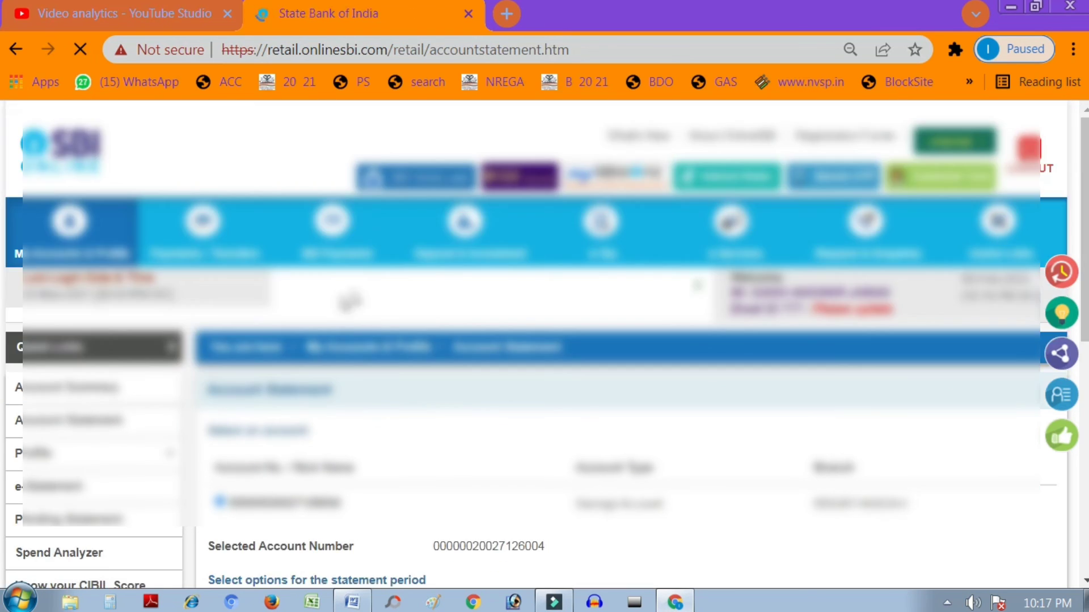
{"action": "scroll", "coordinate": [507, 499], "scroll_direction": "down", "scroll_amount": 10}
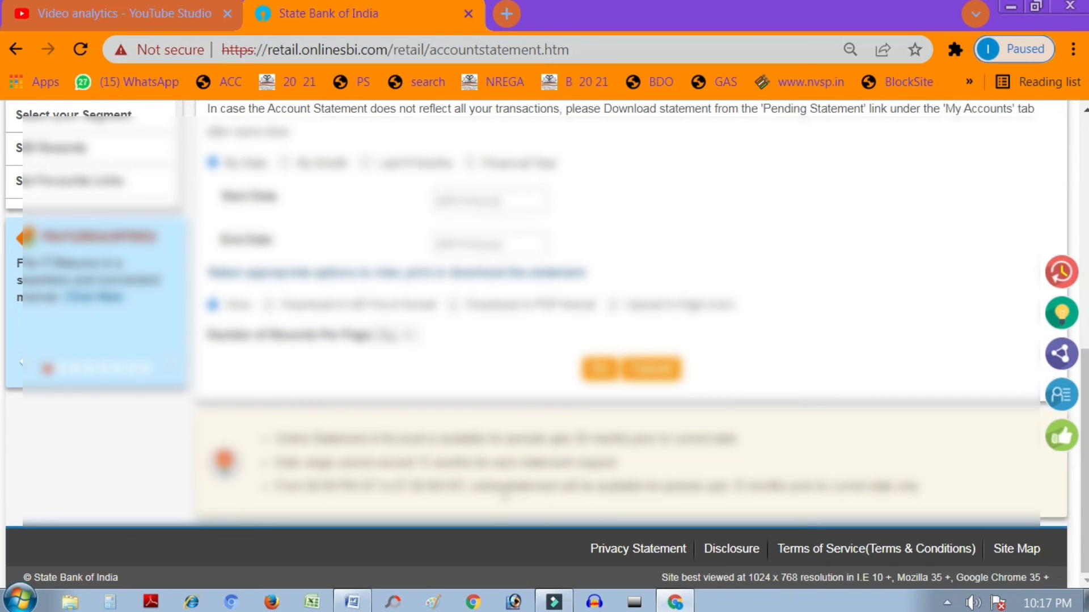
{"action": "scroll", "coordinate": [504, 499], "scroll_direction": "up", "scroll_amount": 7}
{"action": "mouse_move", "coordinate": [100, 252]}
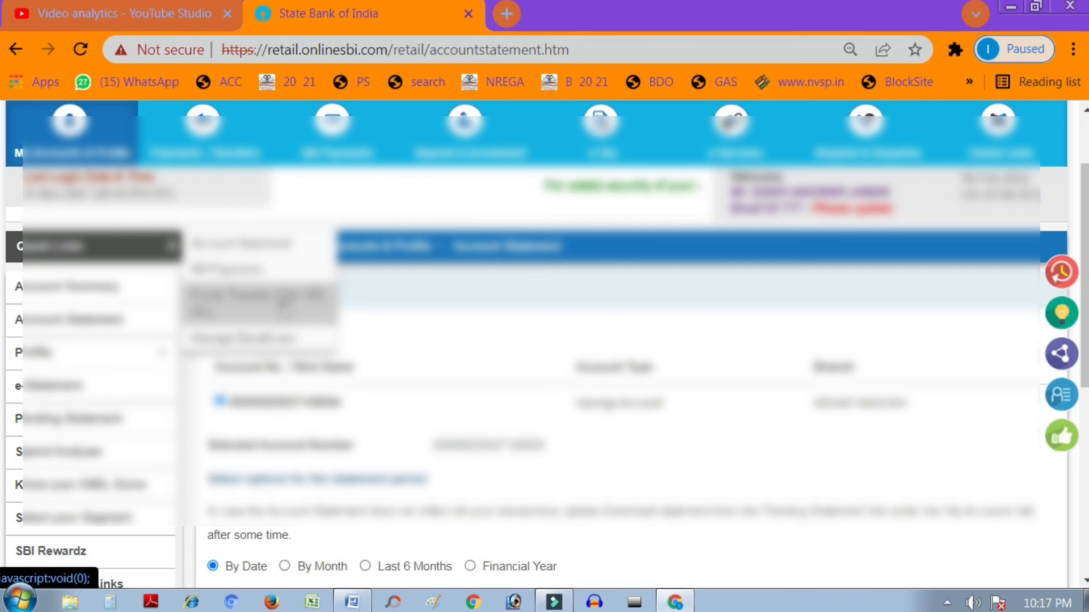
{"action": "left_click", "coordinate": [120, 304]}
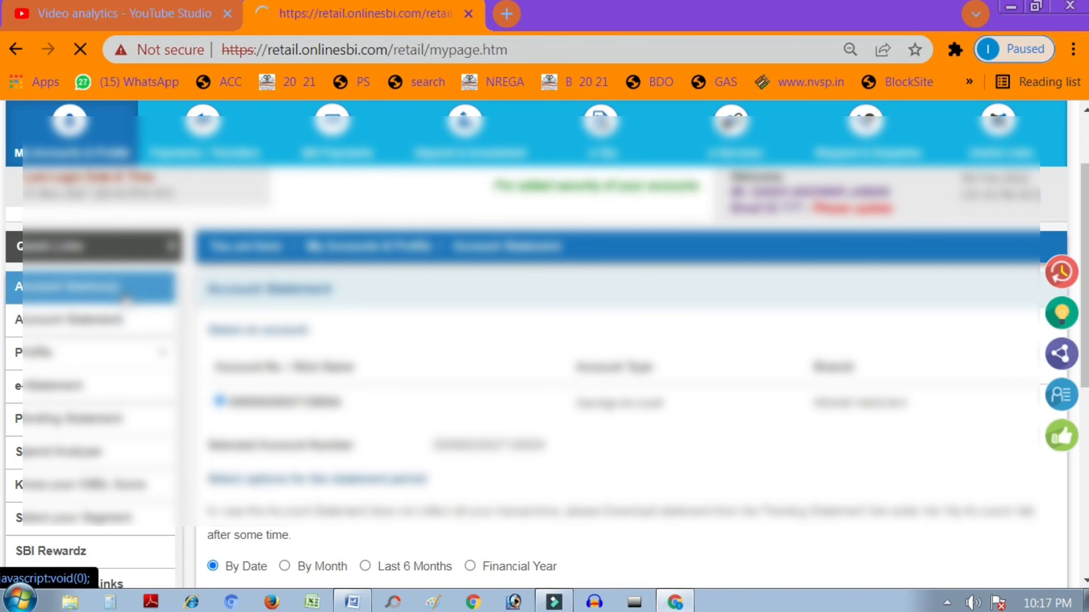
Step: Show the account's last 10 transactions and scroll down to the February 2022 entries
{"action": "scroll", "coordinate": [419, 384], "scroll_direction": "down", "scroll_amount": 3}
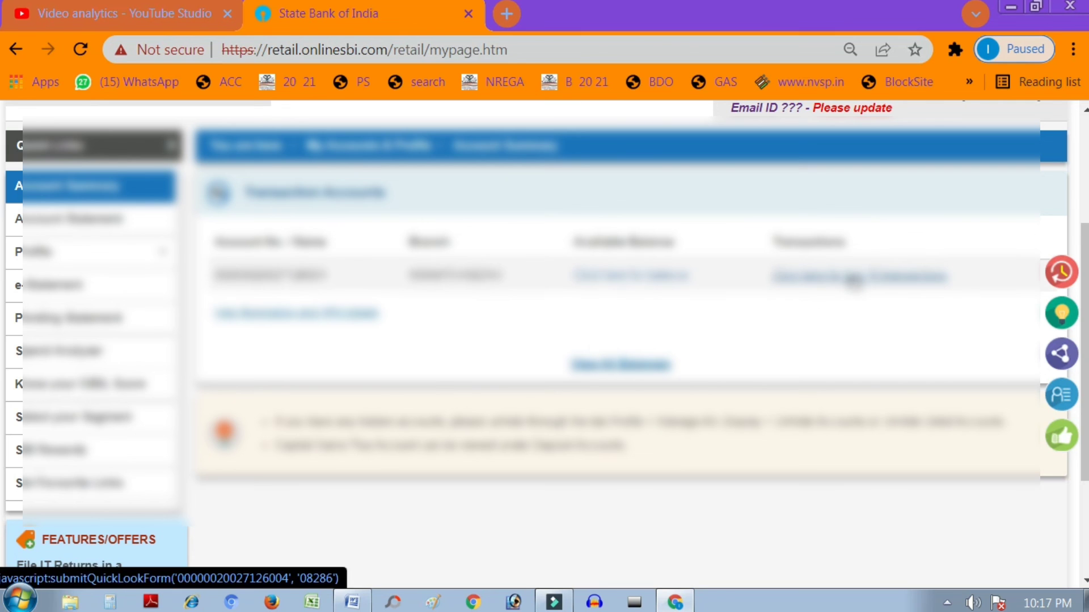
{"action": "left_click", "coordinate": [851, 276]}
{"action": "scroll", "coordinate": [636, 449], "scroll_direction": "down", "scroll_amount": 8}
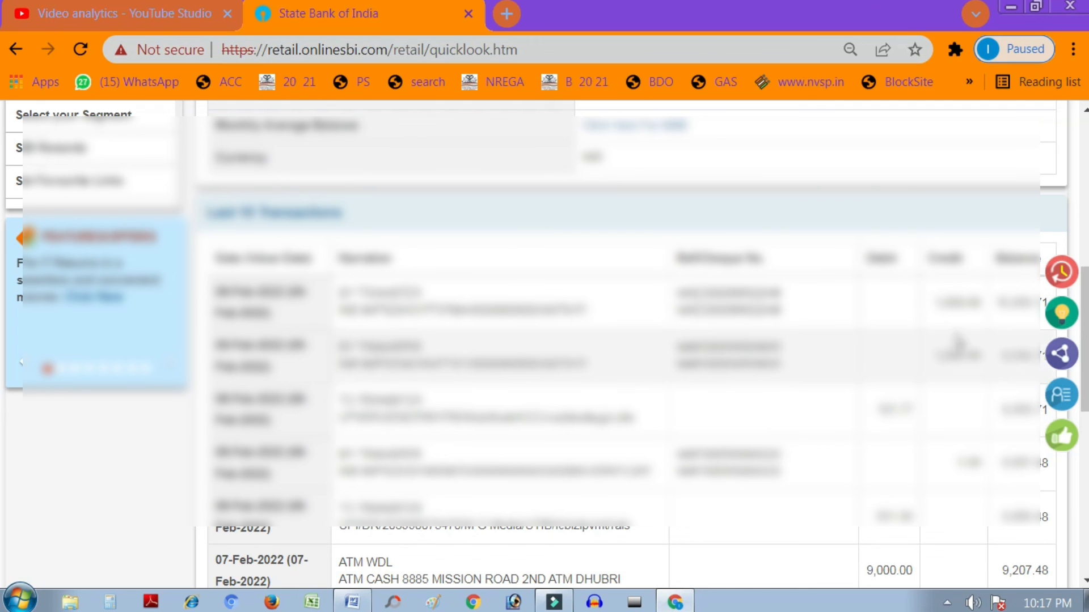
{"action": "scroll", "coordinate": [862, 397], "scroll_direction": "down", "scroll_amount": 2}
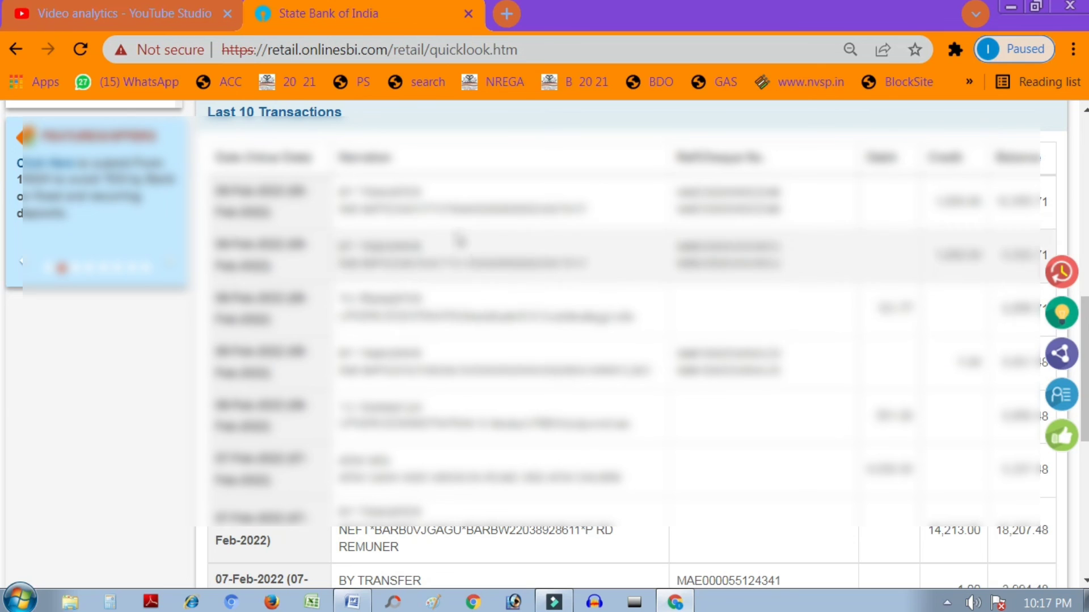
Step: Highlight the first transaction's narration text and its reference number
{"action": "left_click_drag", "start_coordinate": [363, 209], "coordinate": [583, 209]}
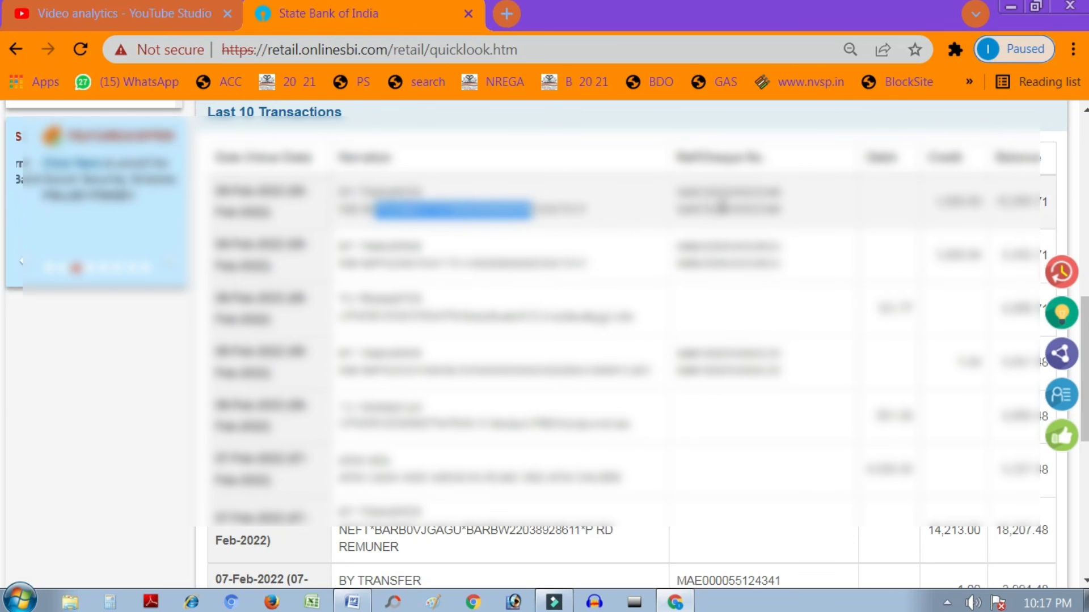
{"action": "left_click_drag", "start_coordinate": [729, 193], "coordinate": [812, 206]}
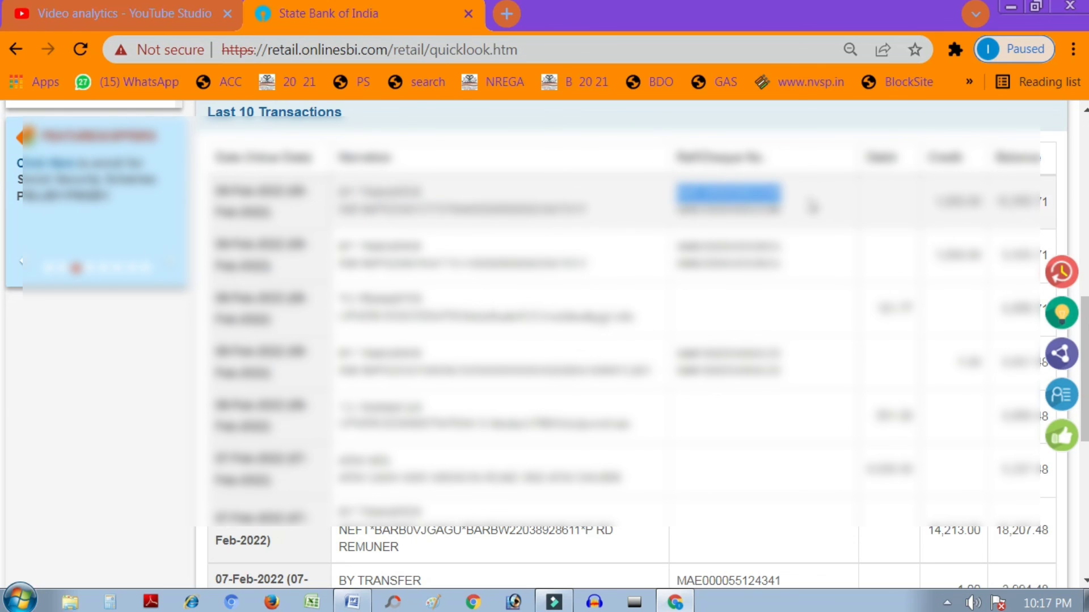
{"action": "double_click", "coordinate": [708, 212]}
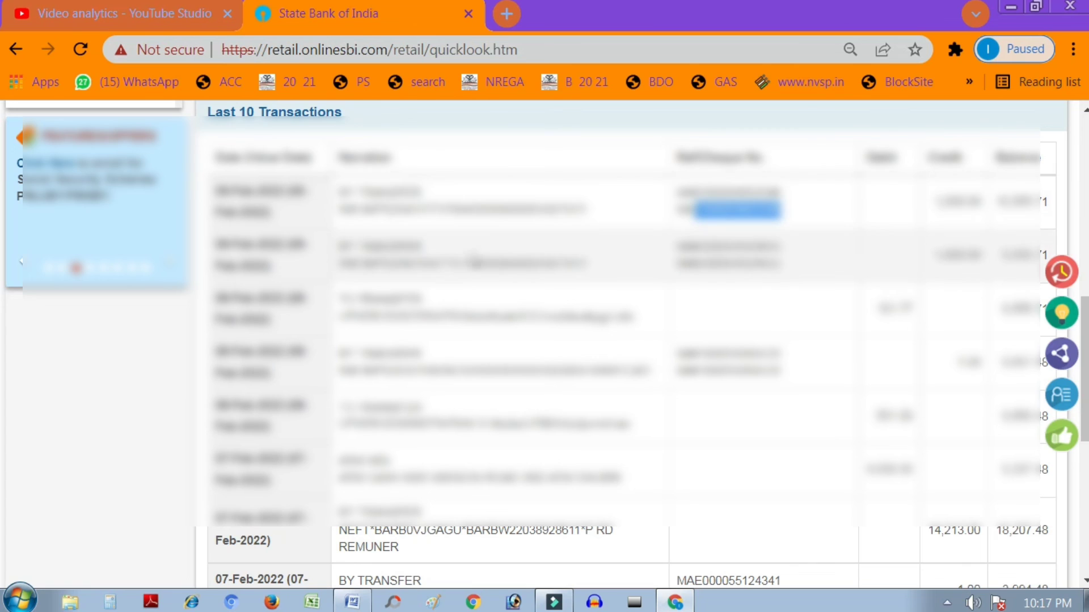